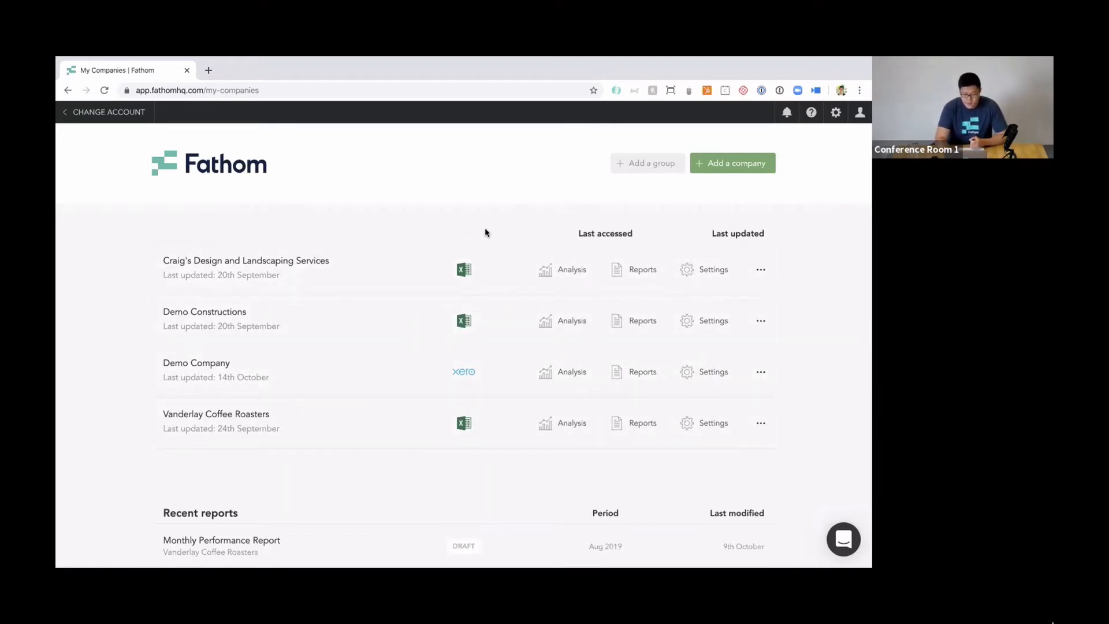
Start a new consolidated group and name it MC Consol.
click(653, 164)
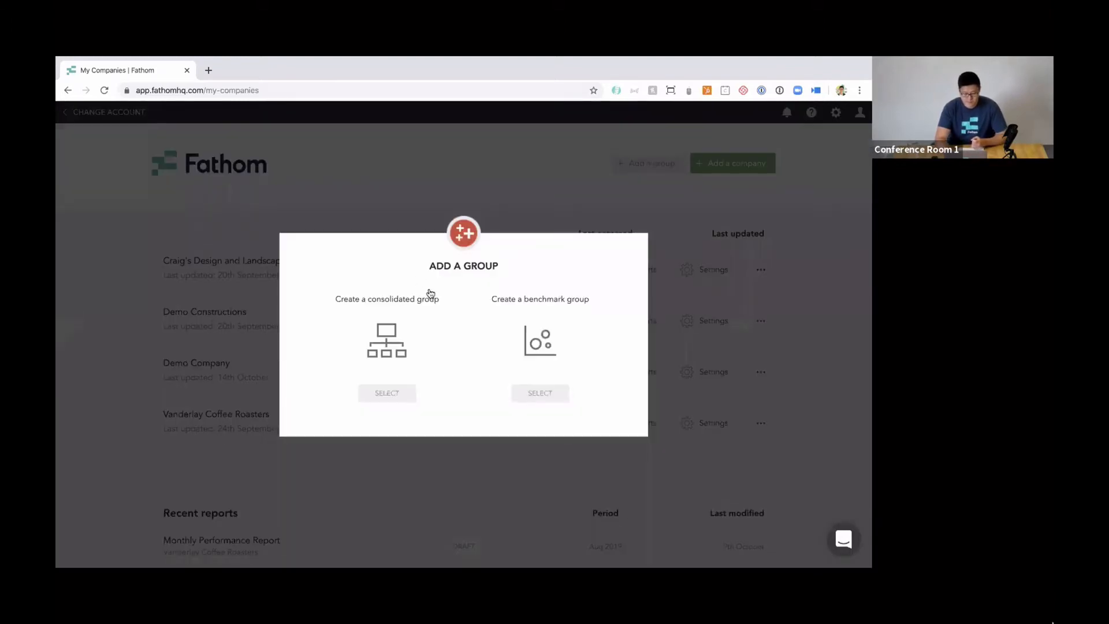
click(384, 391)
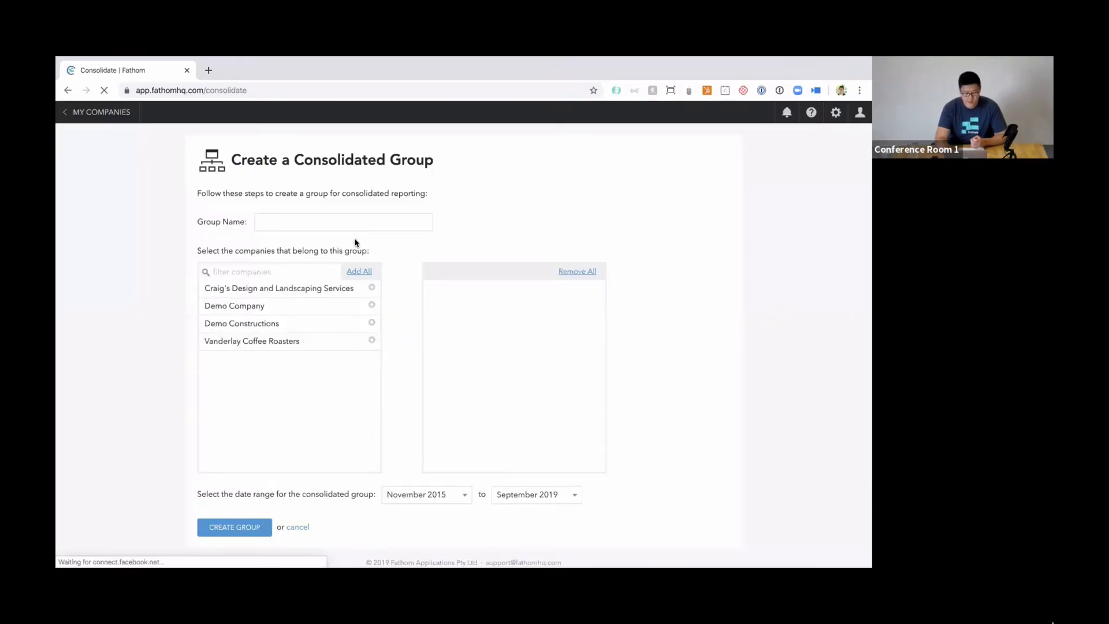
click(338, 226)
text(MC )
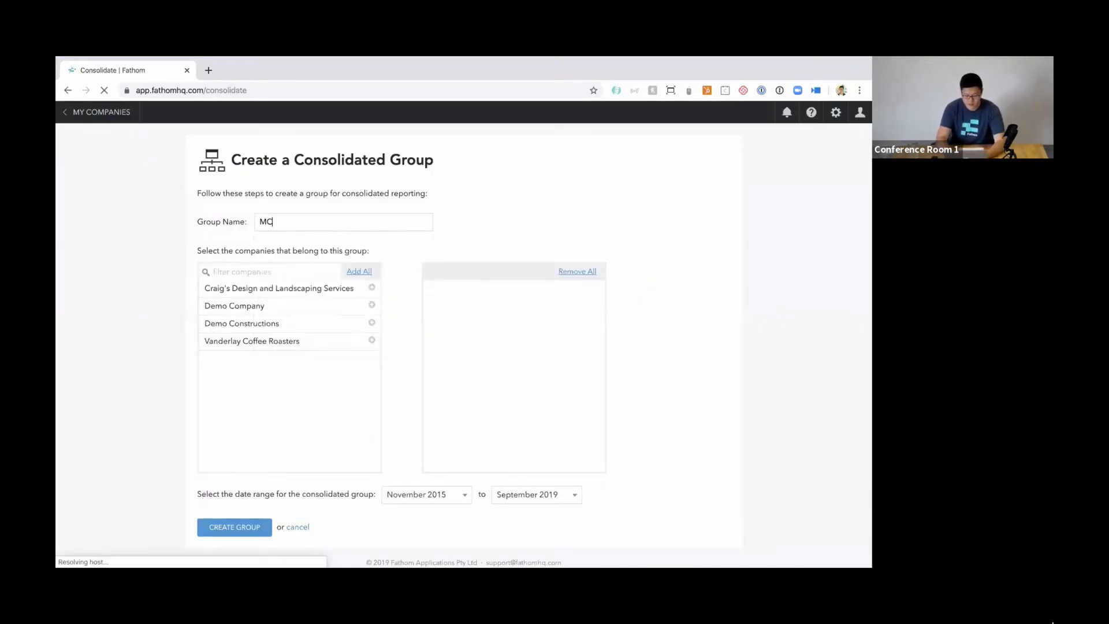
text(Consol)
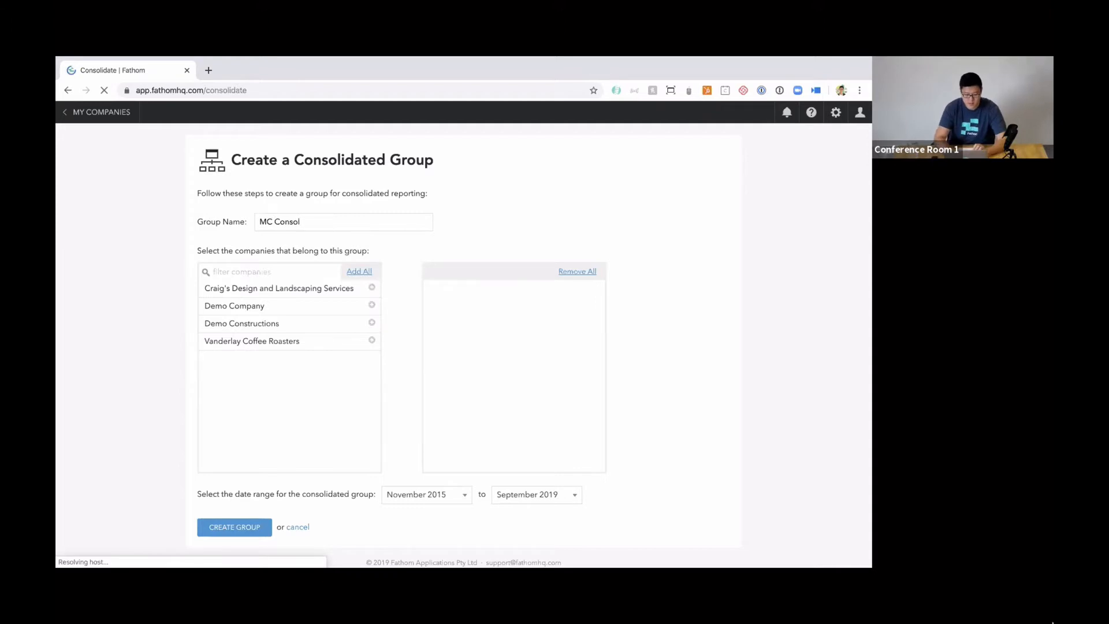
Add Craig's Design and Landscaping Services, Demo Company, Demo Constructions and Vanderlay Coffee Roasters to the consolidated group.
click(368, 288)
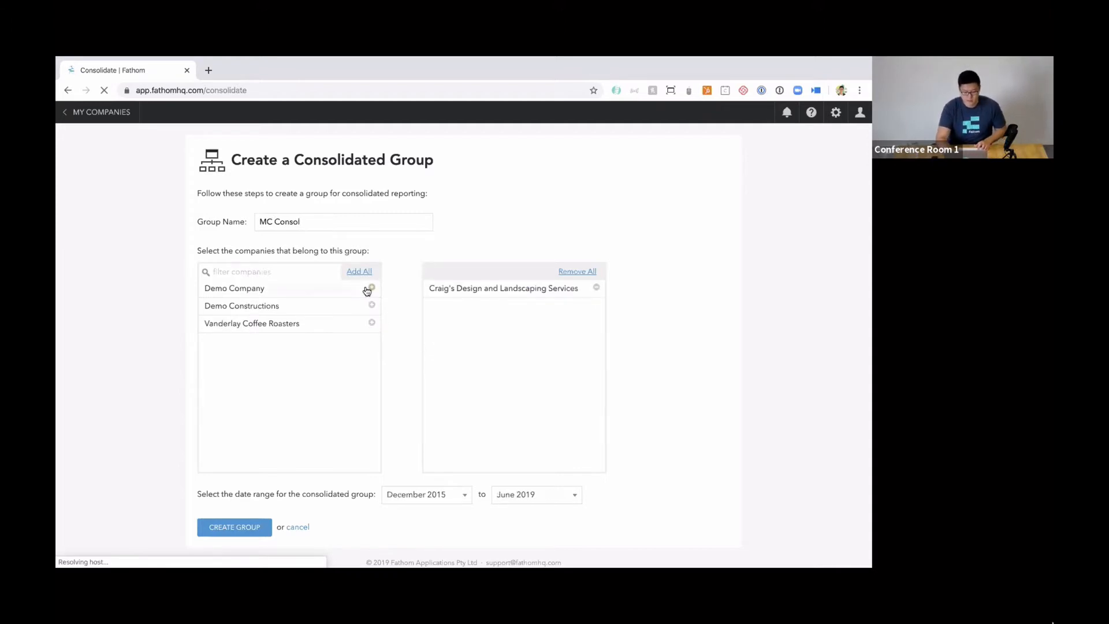
click(368, 288)
click(368, 288)
click(368, 288)
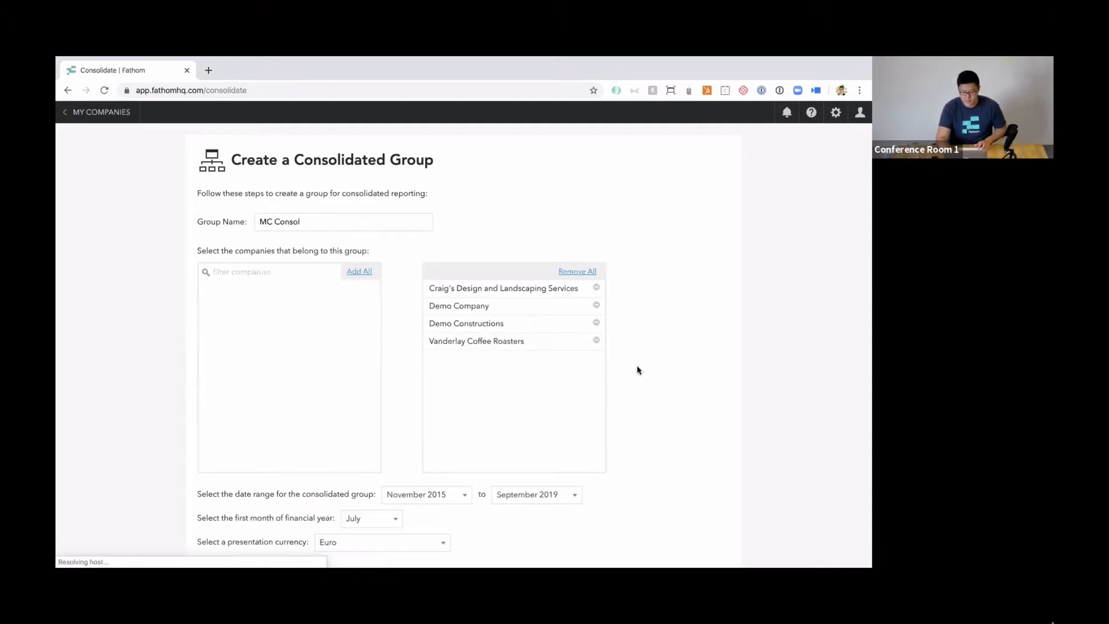
Set the presentation currency to Australian Dollar and create the consolidated group.
scroll(637, 365, down, 1)
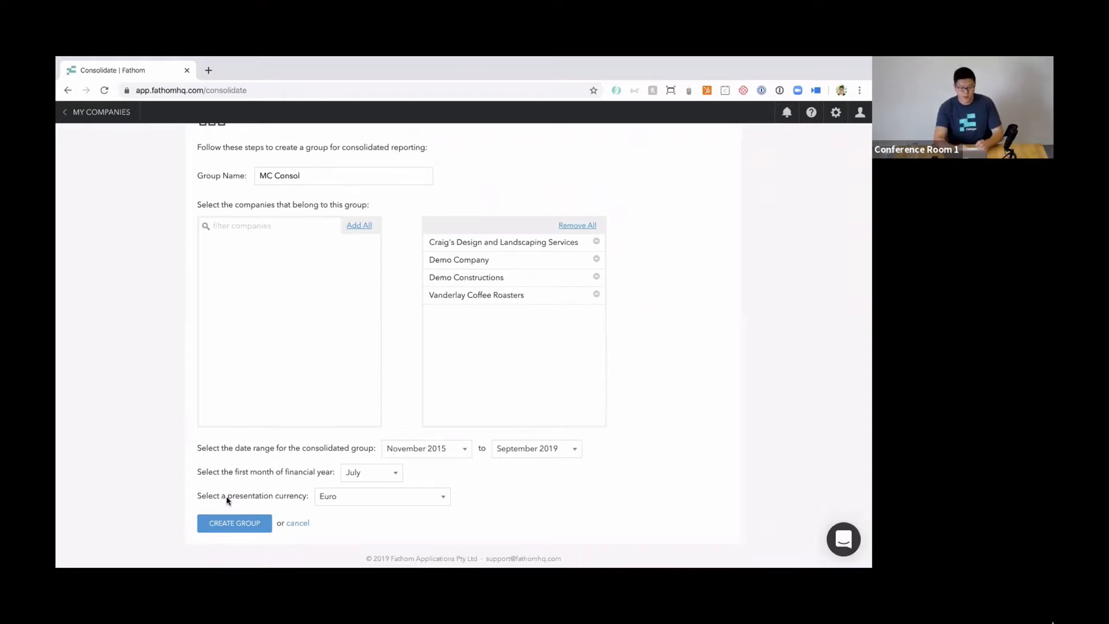
click(436, 500)
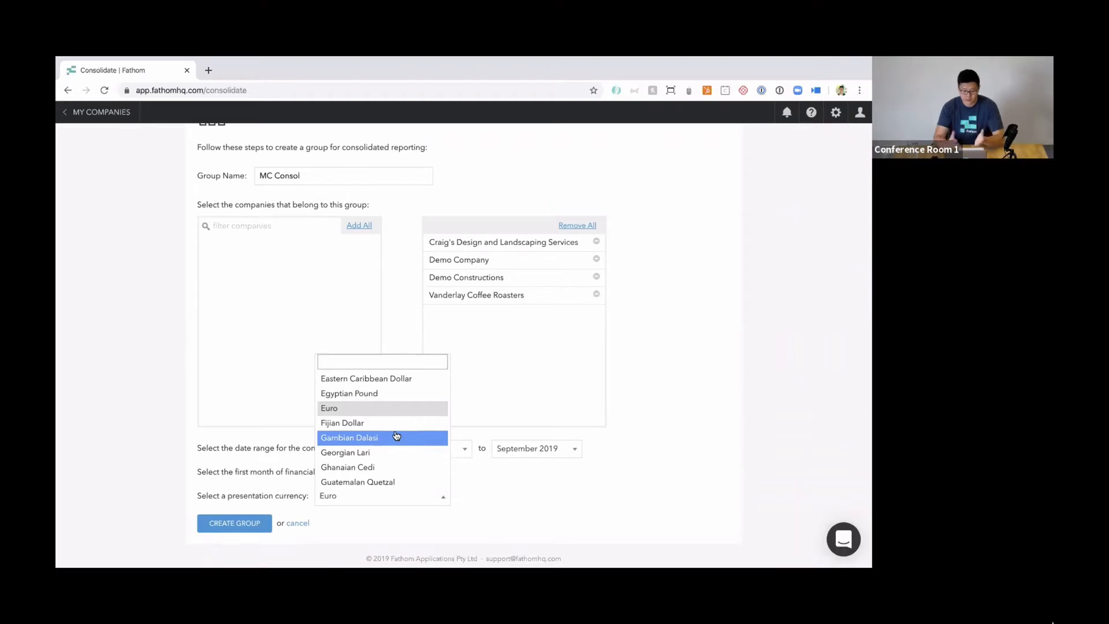
text(aus)
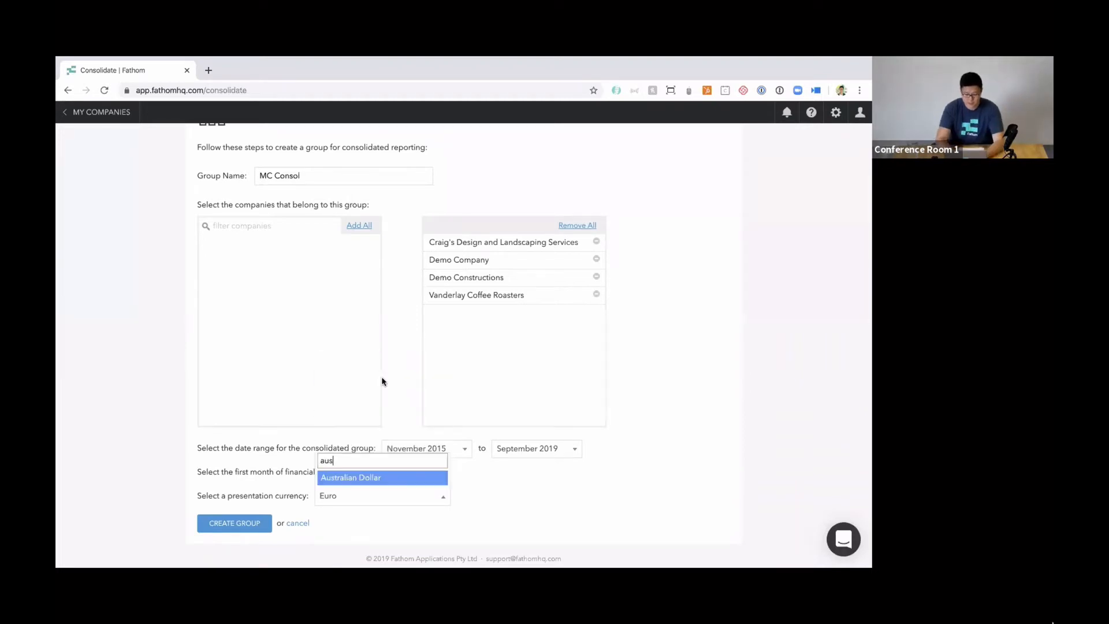
click(373, 478)
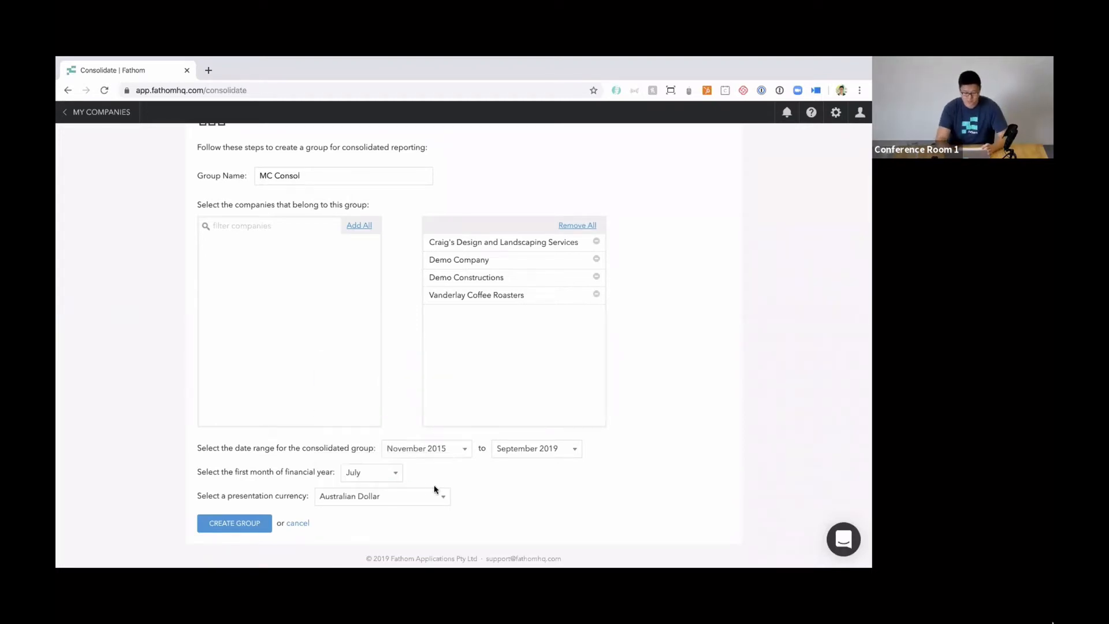
click(230, 527)
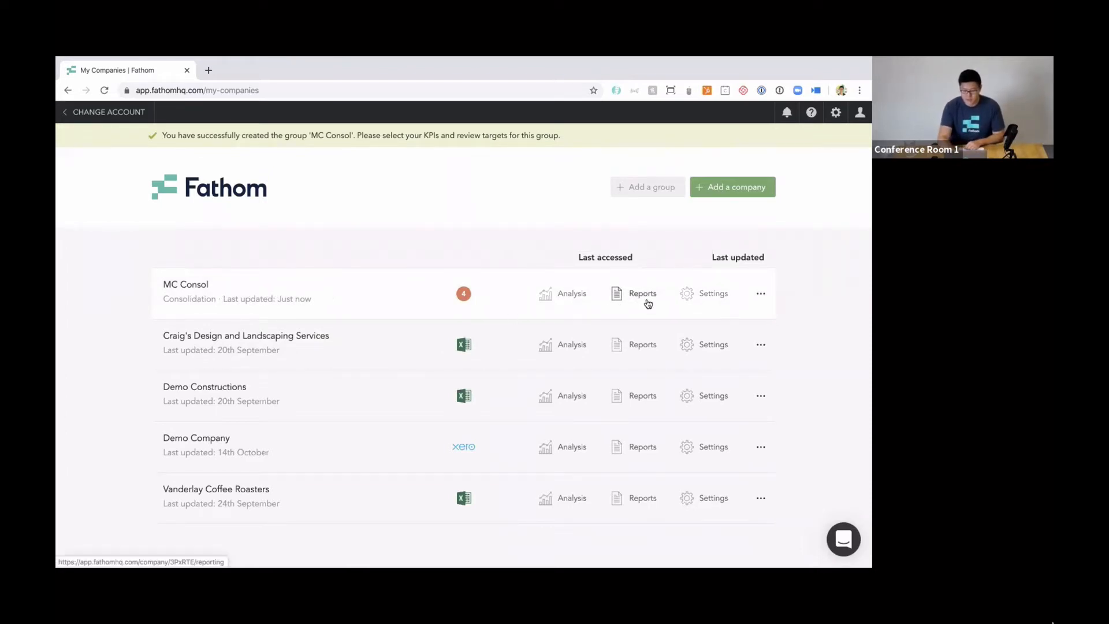
Open the exchange rates for editing from the MC Consol group's profile settings.
click(701, 304)
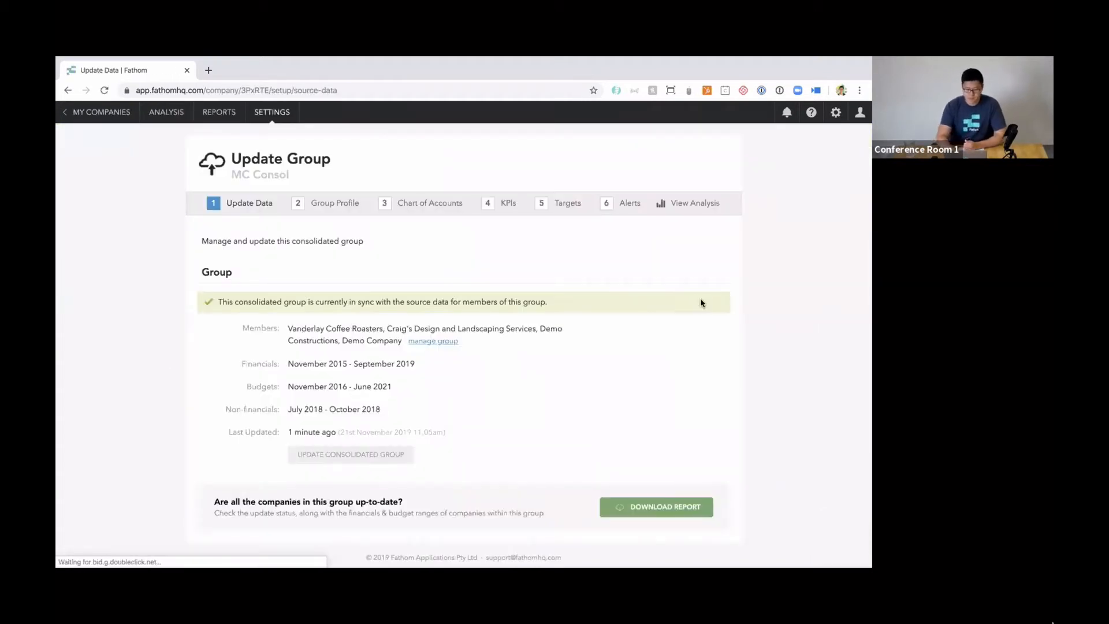
click(333, 202)
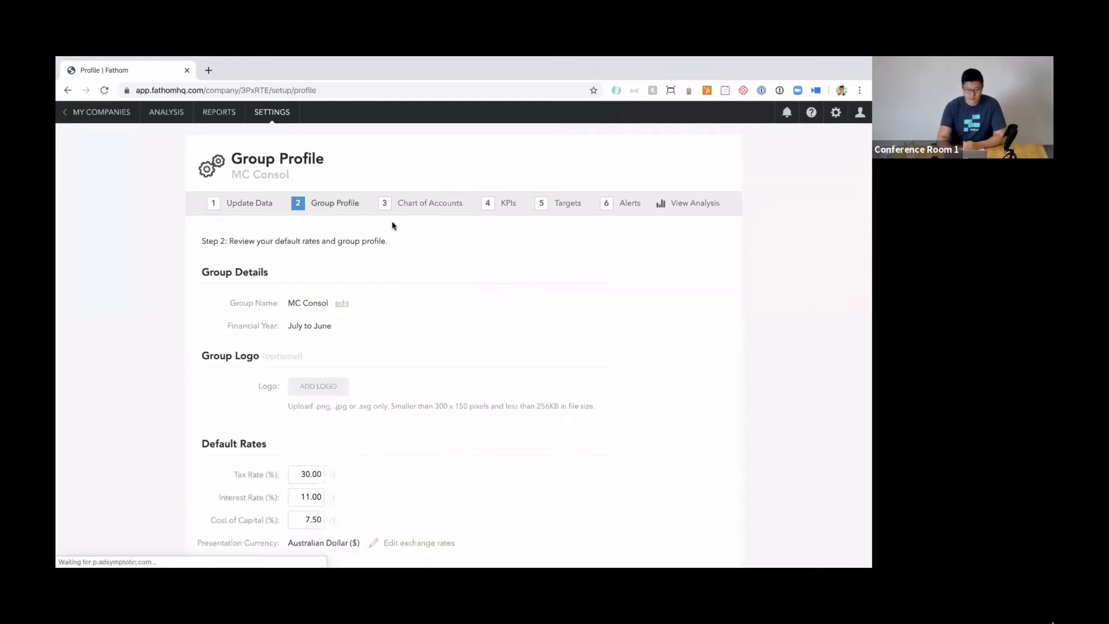
scroll(459, 289, down, 3)
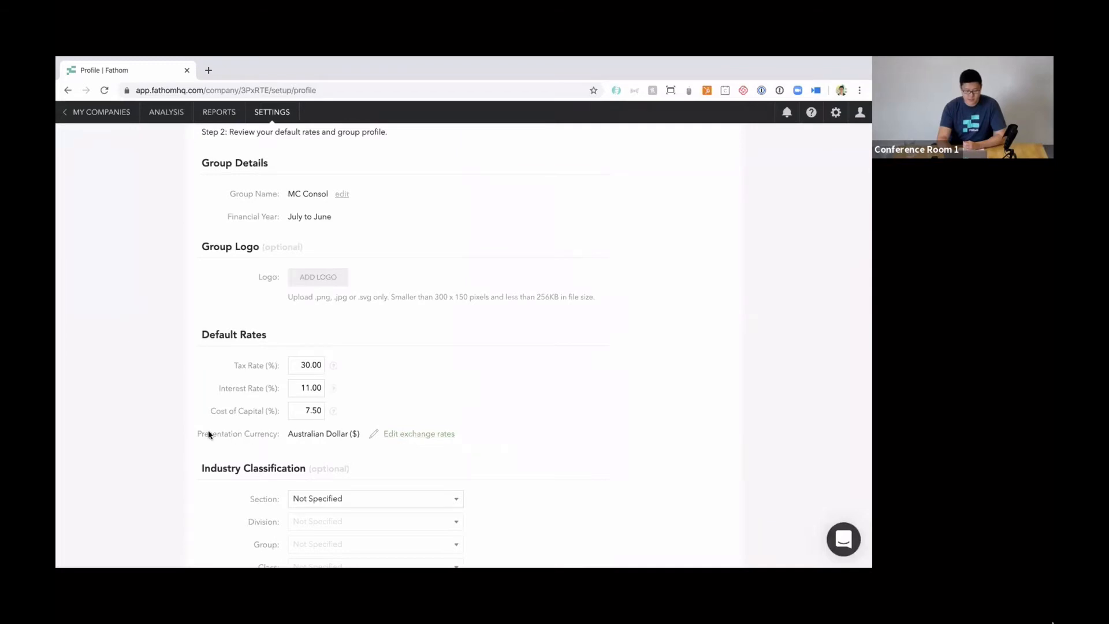
click(425, 435)
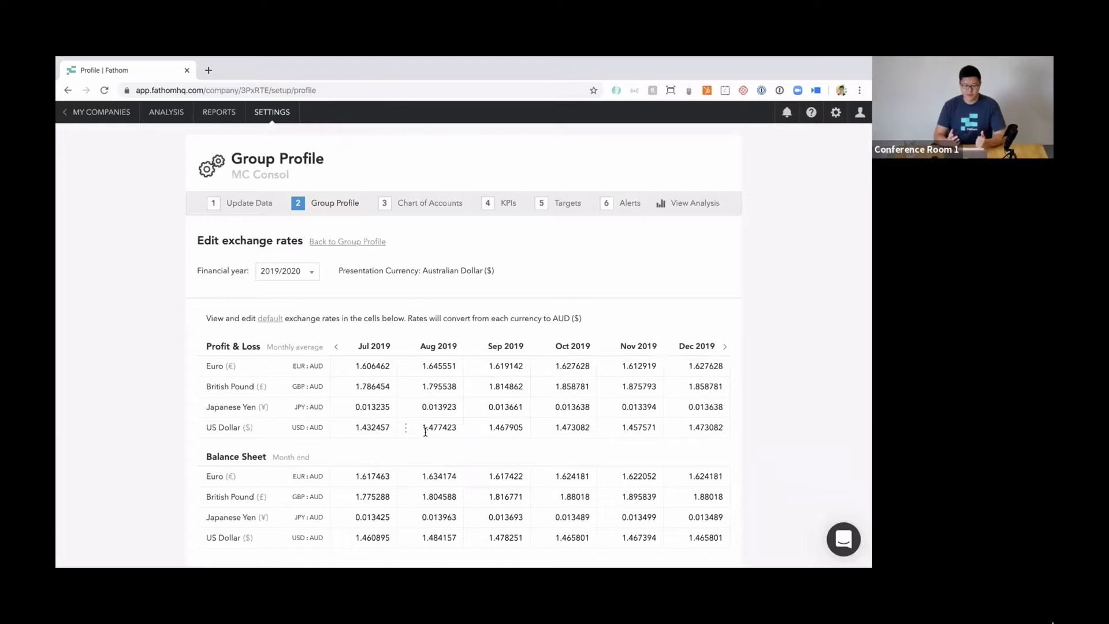
Examine the presentation currency and the note on how the exchange rates are converted.
scroll(795, 353, down, 2)
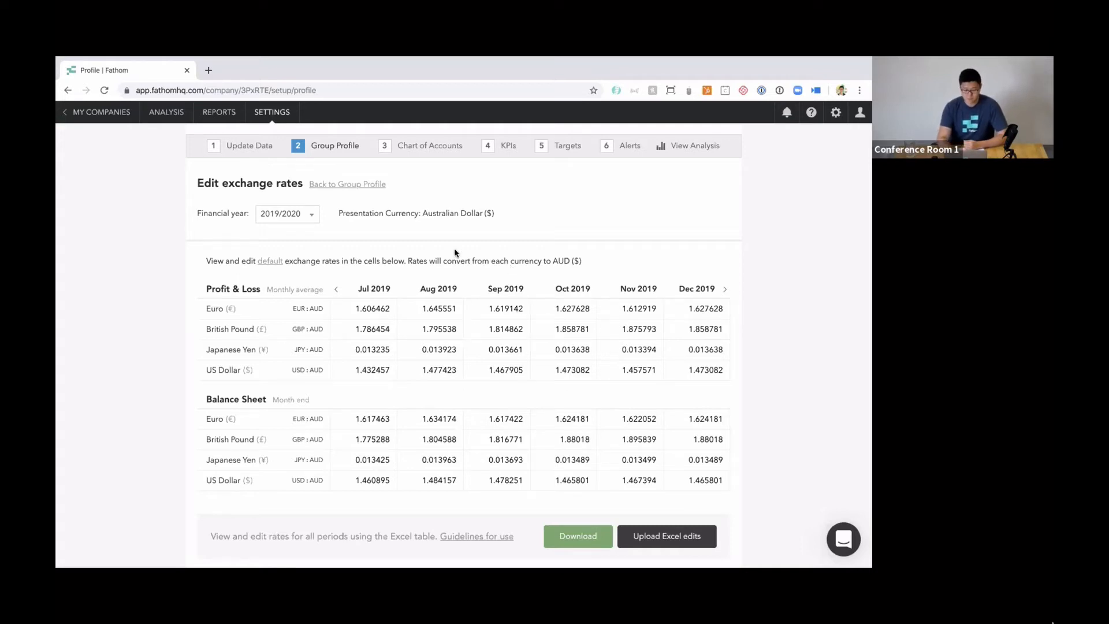
drag(340, 216, 468, 216)
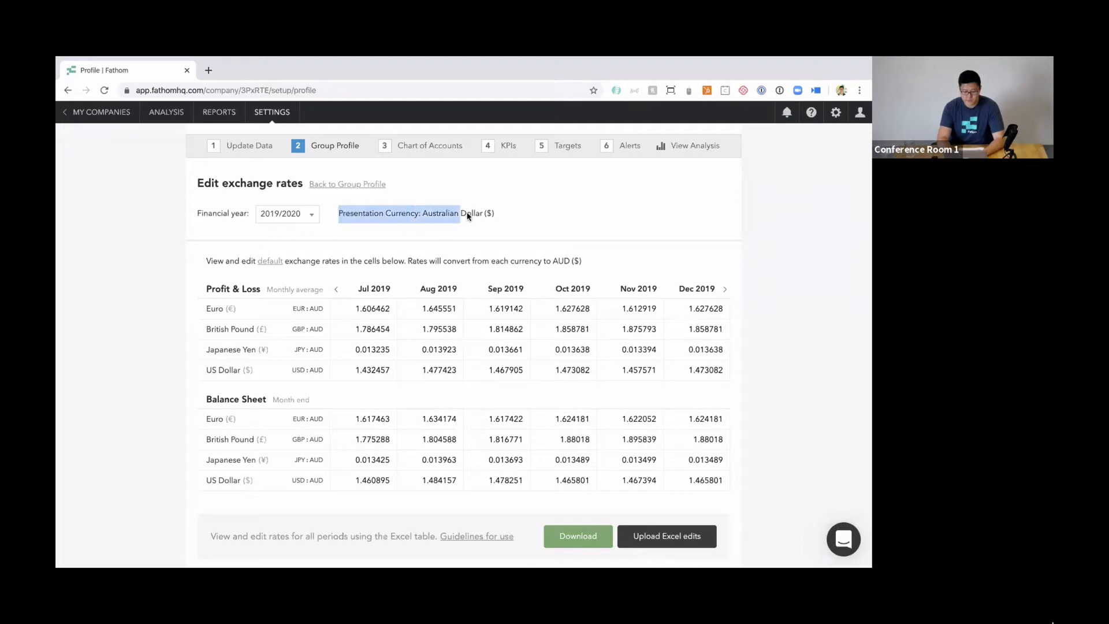
click(408, 261)
drag(409, 262, 581, 265)
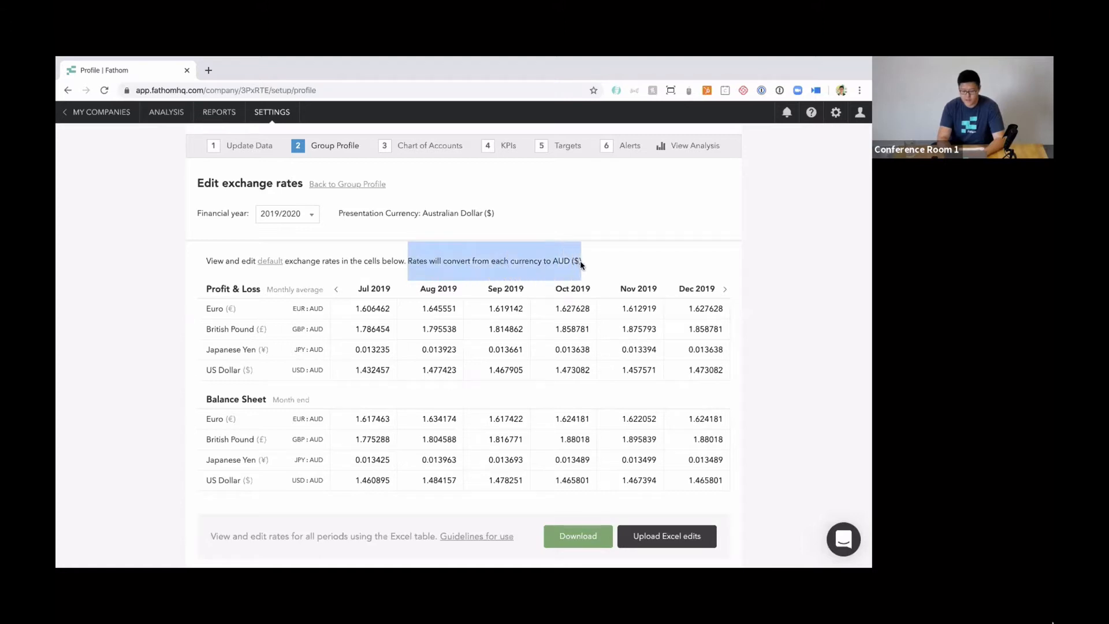
click(579, 265)
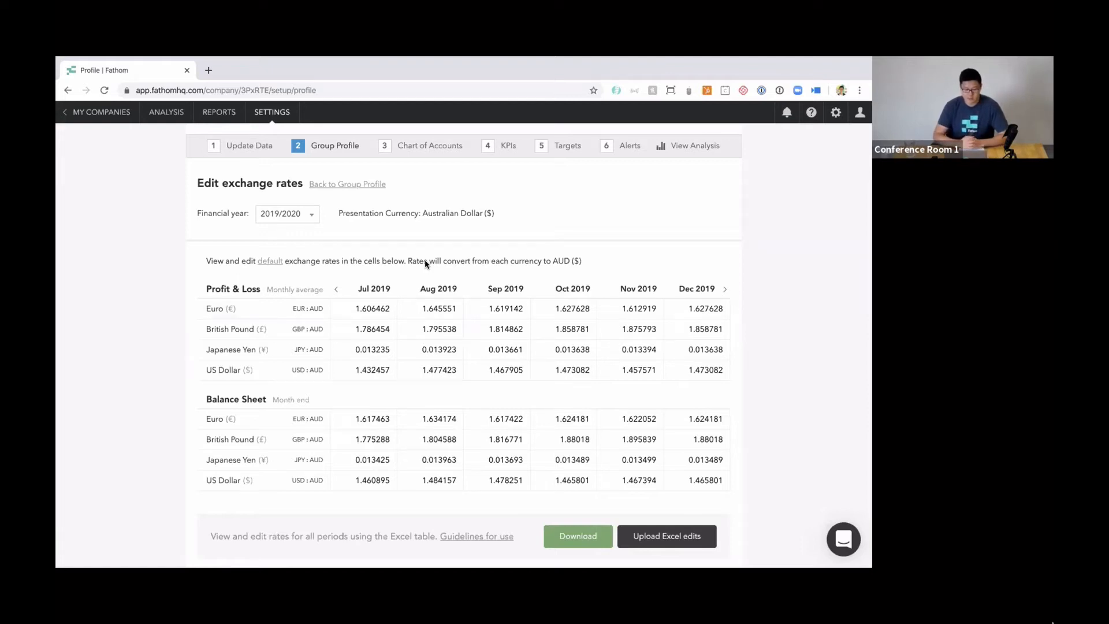
mouse_move(274, 263)
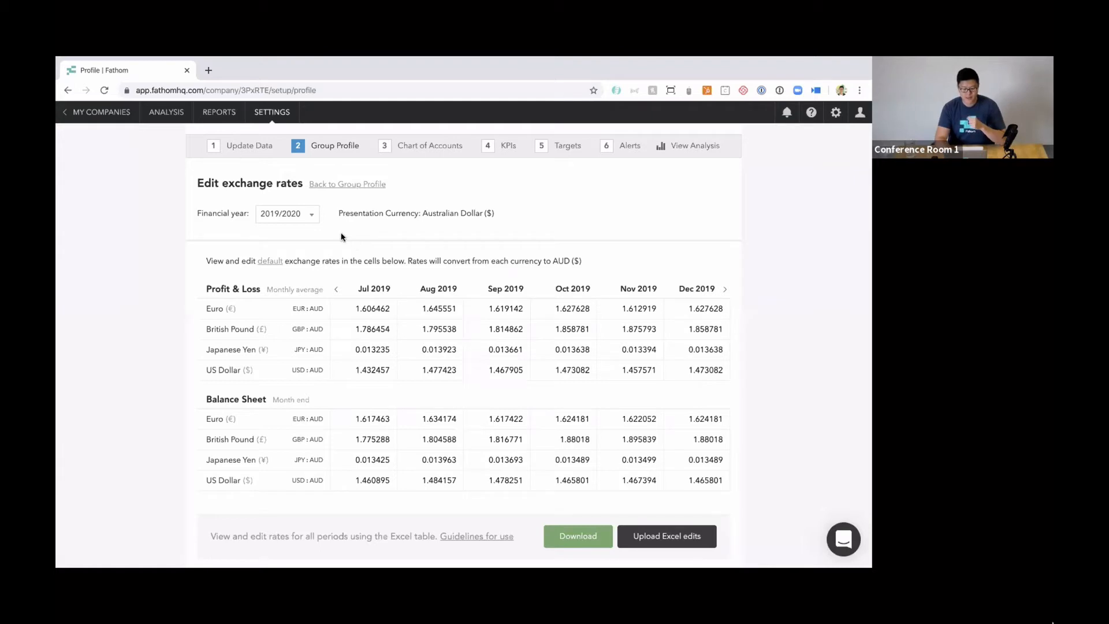
Browse the exchange rates of earlier six-month periods and return to July–December 2019 in financial year 2019/2020.
click(311, 217)
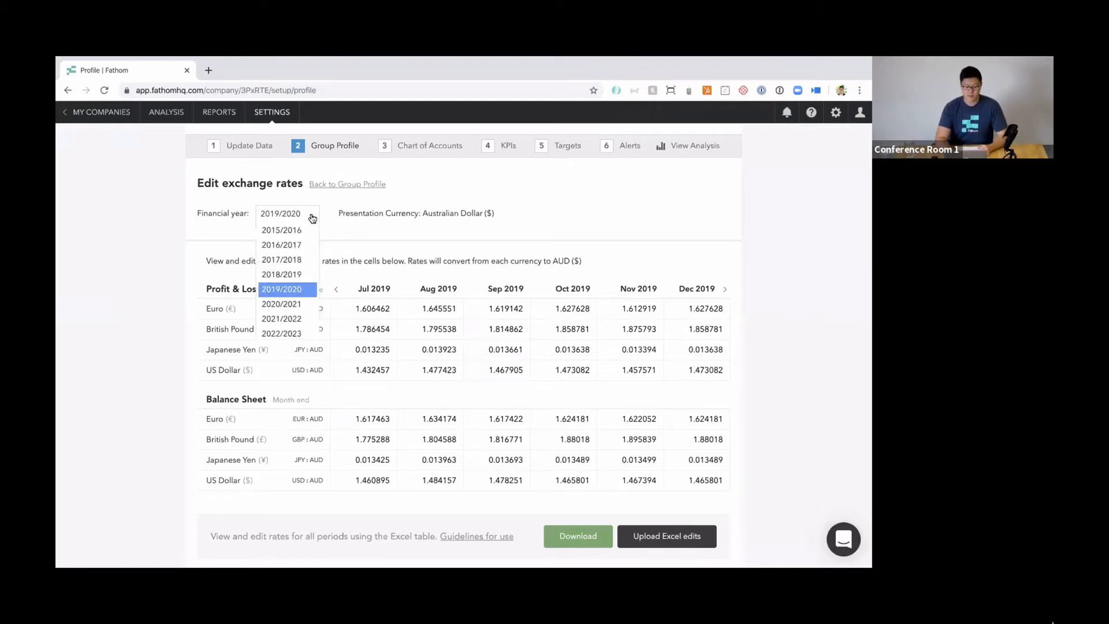
click(283, 290)
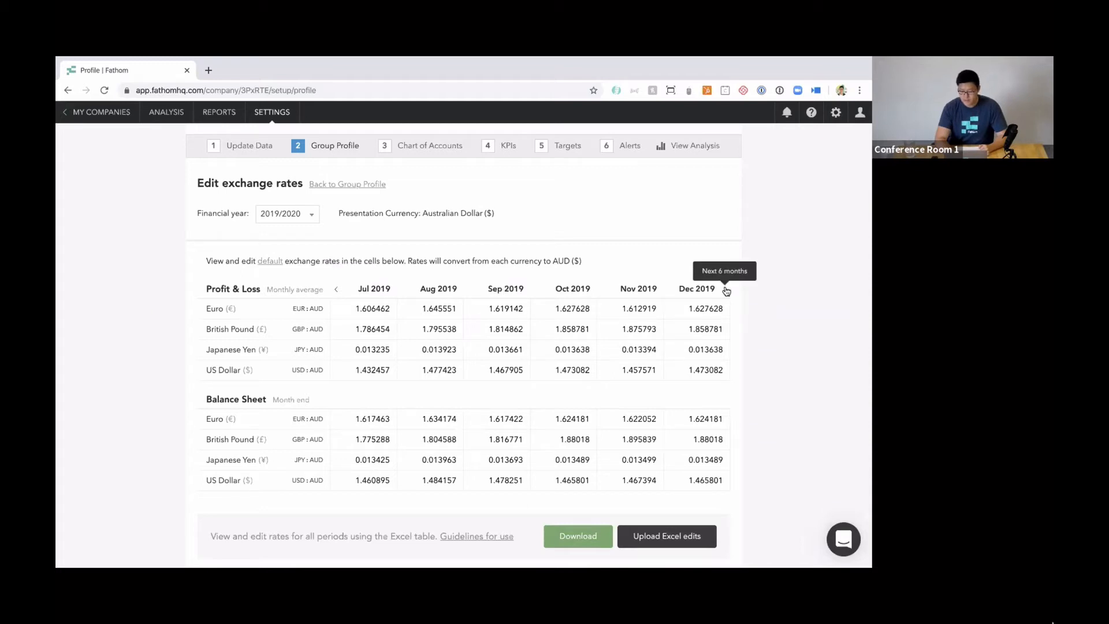
click(337, 289)
click(337, 290)
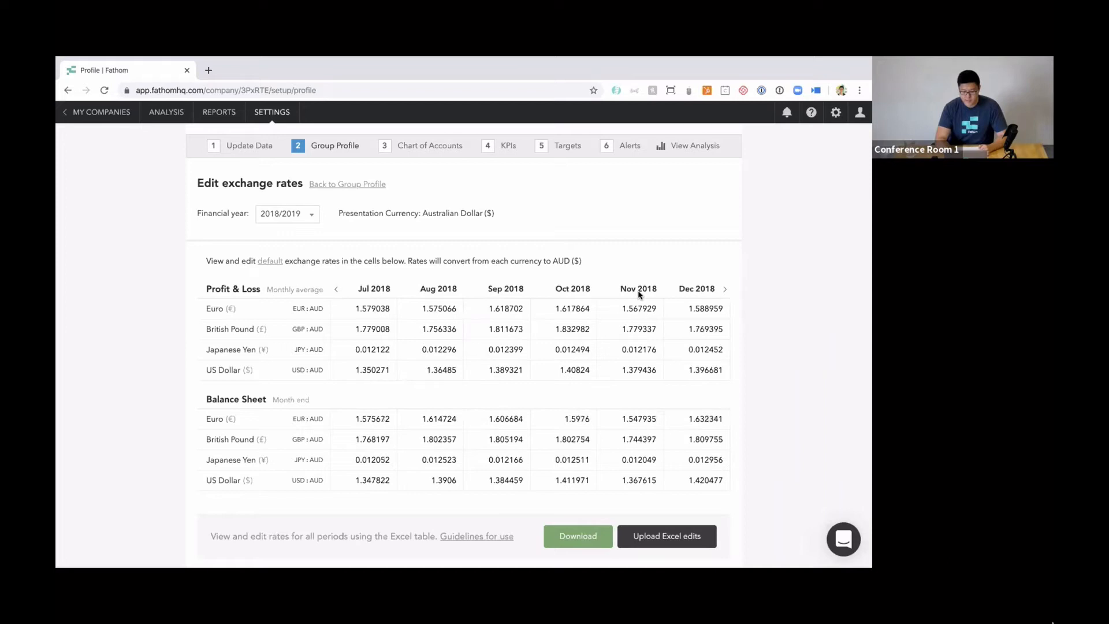
click(724, 289)
click(725, 289)
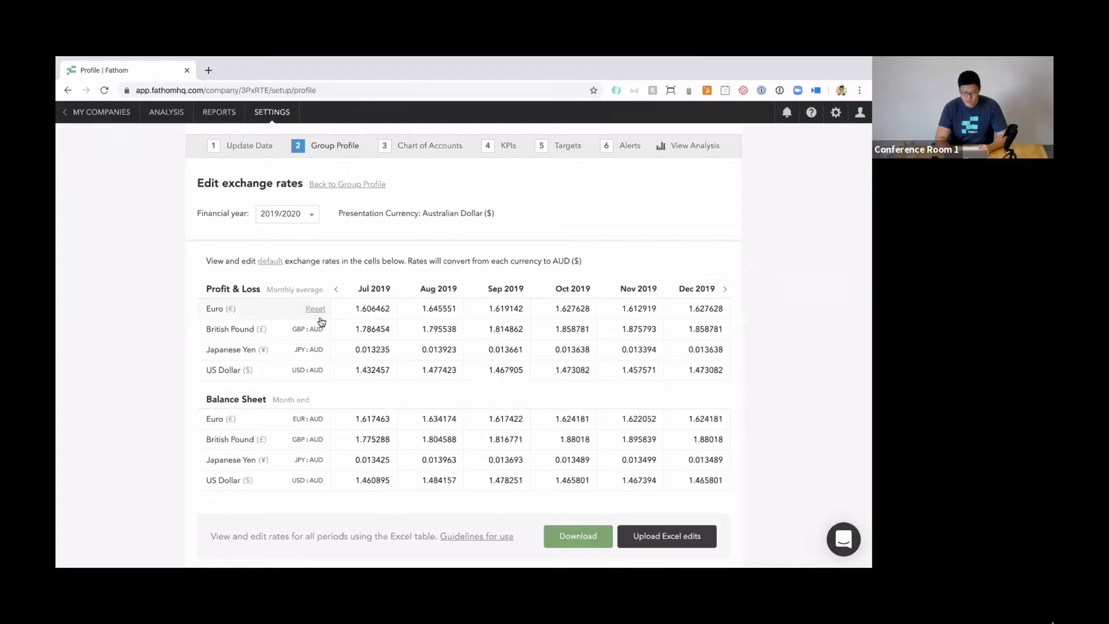
Enter Profit & Loss Euro rates of 1, 2, 3, 4, 5 and 6 for July through December 2019.
click(375, 307)
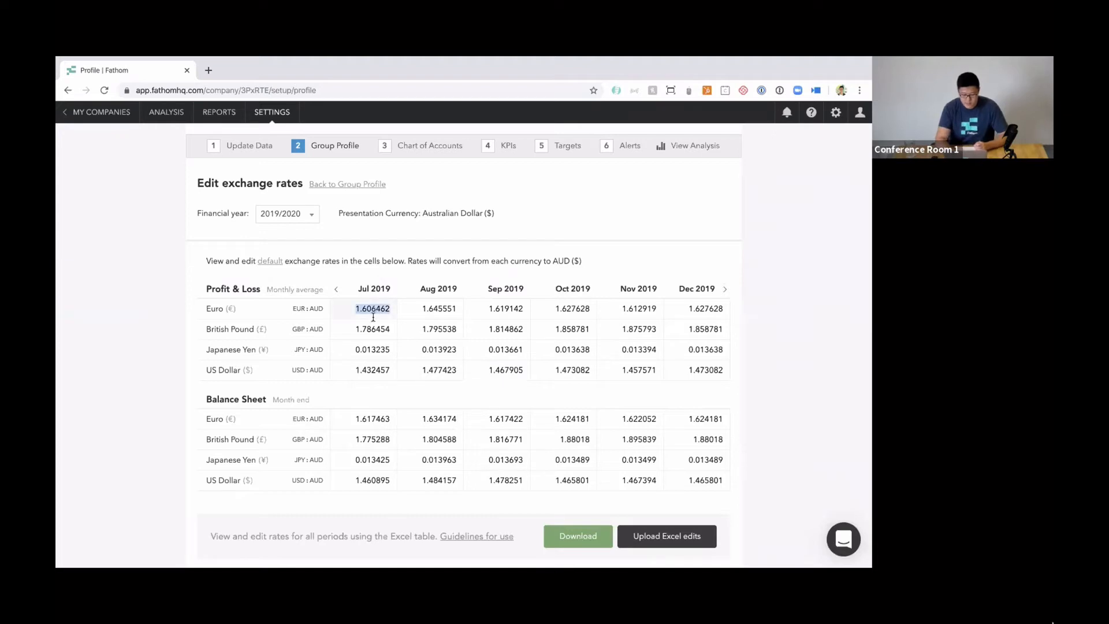
text(1)
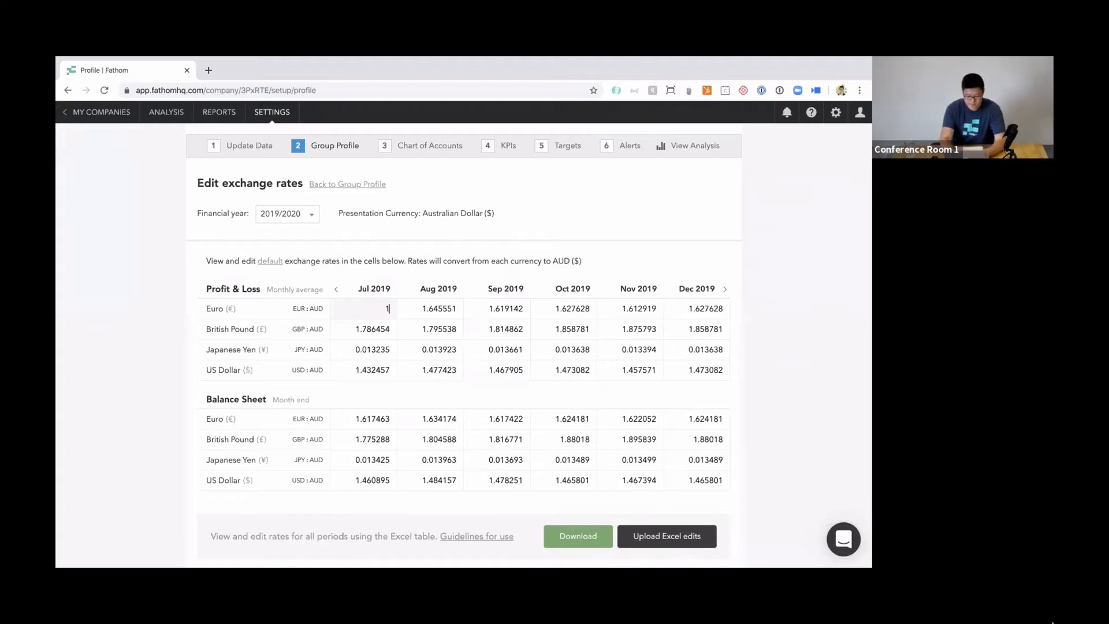
key(Tab)
text(2)
key(Tab)
text(3)
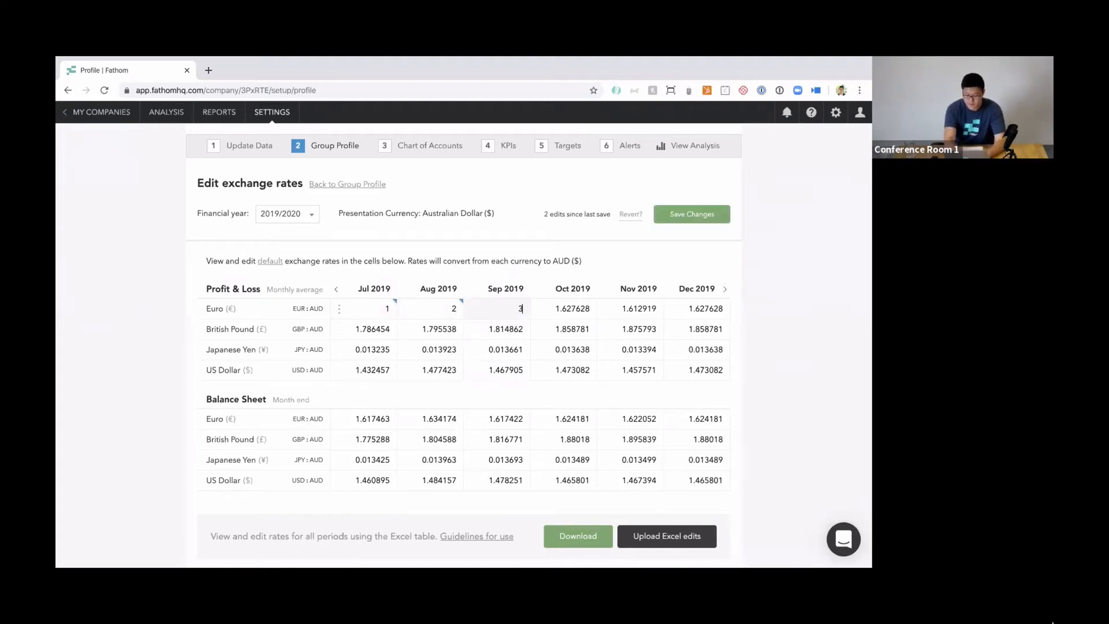
key(Tab)
text(4)
key(Tab)
text(5)
key(Tab)
text(6)
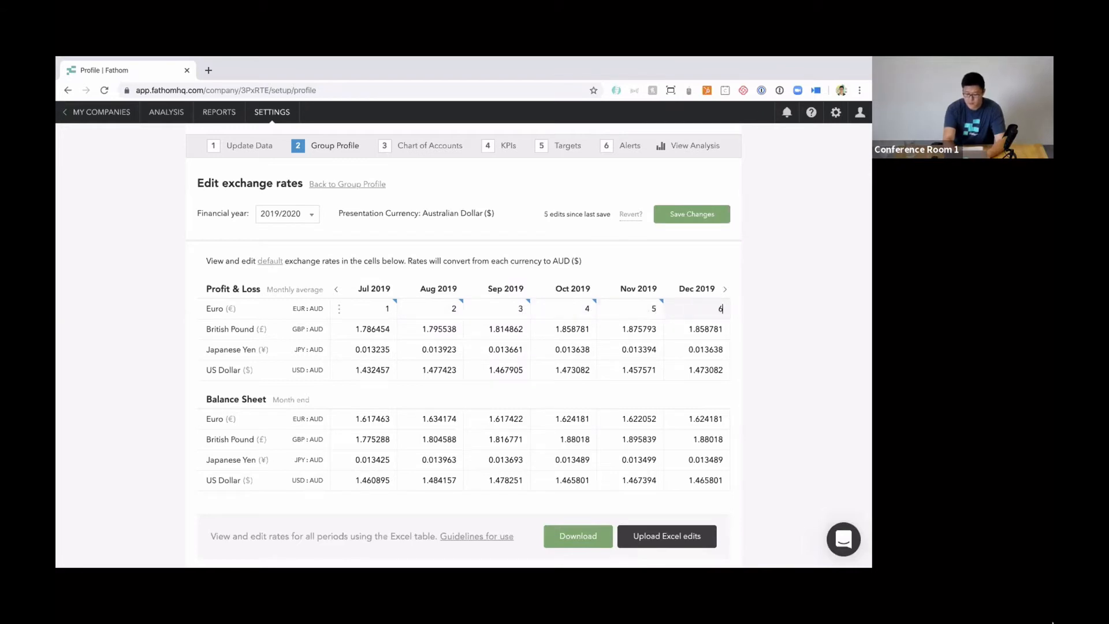
click(794, 354)
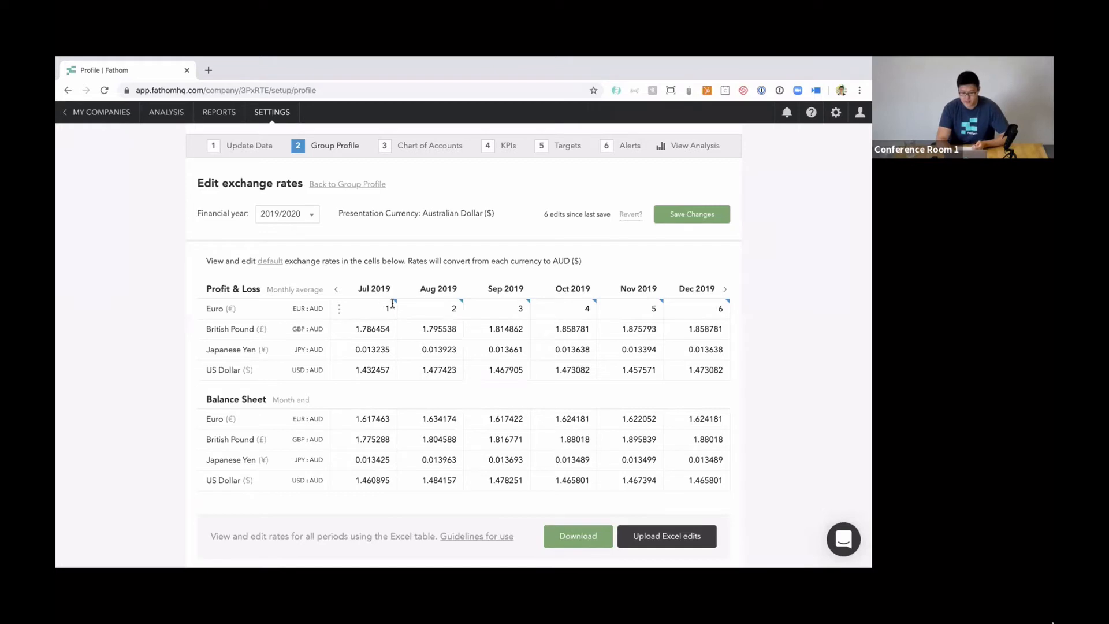
Try fixing the July 2019 Profit & Loss Euro rate for a custom period from Jun 2019 to Jun 2019.
mouse_move(396, 304)
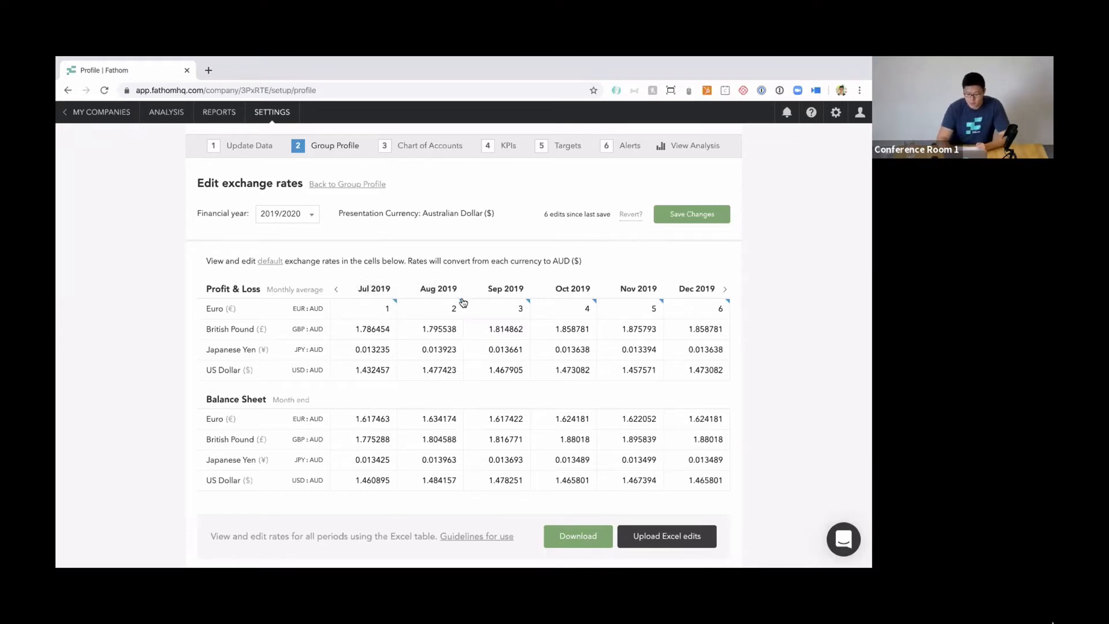
mouse_move(460, 306)
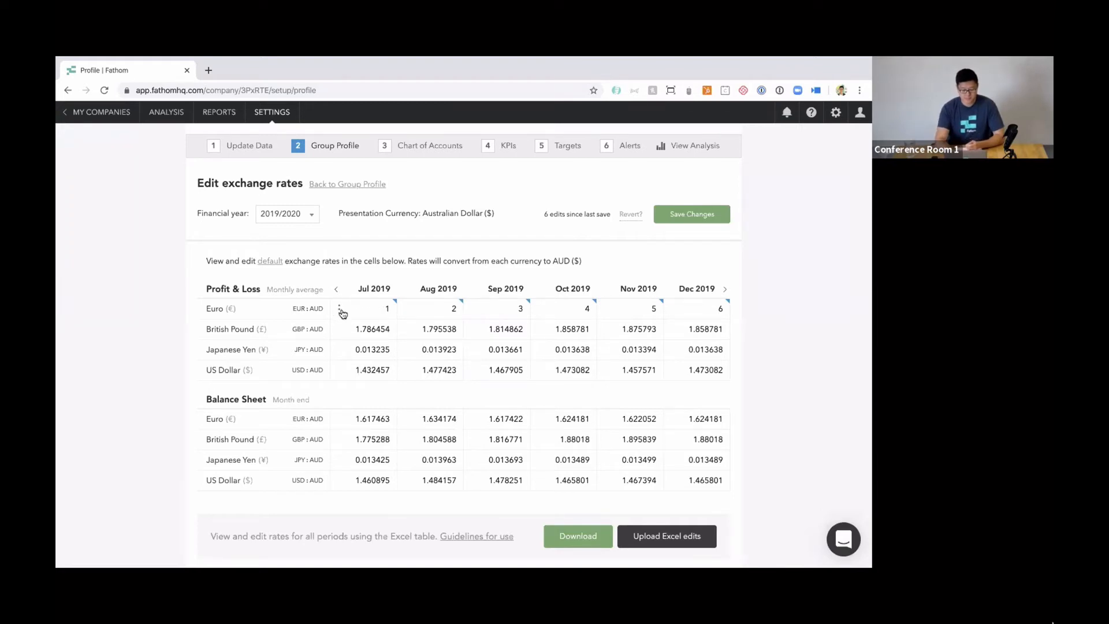
click(340, 310)
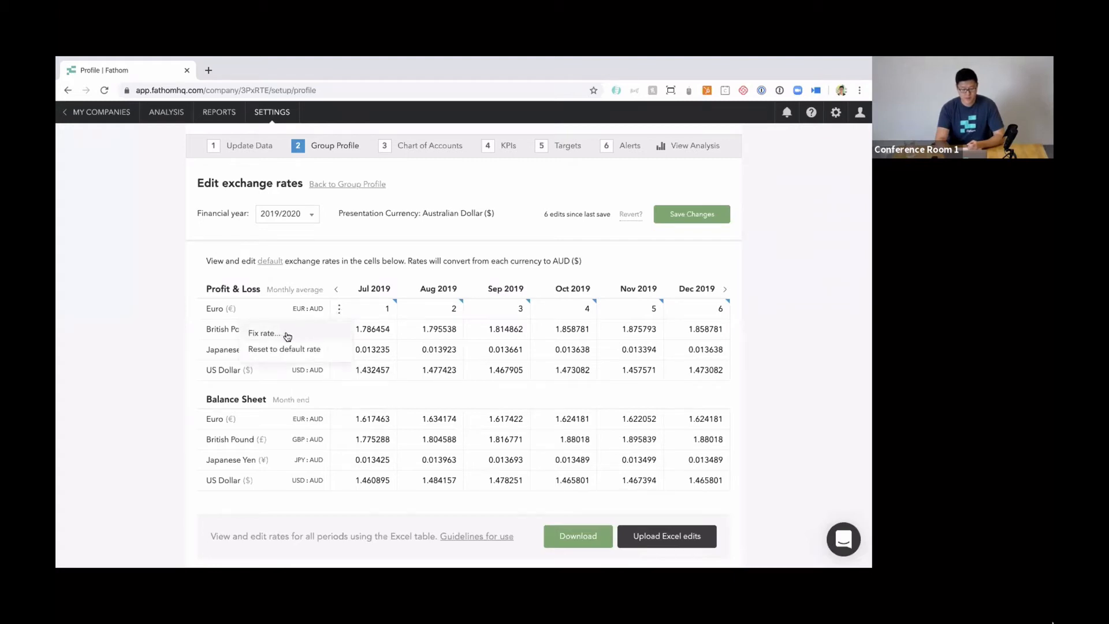
click(283, 335)
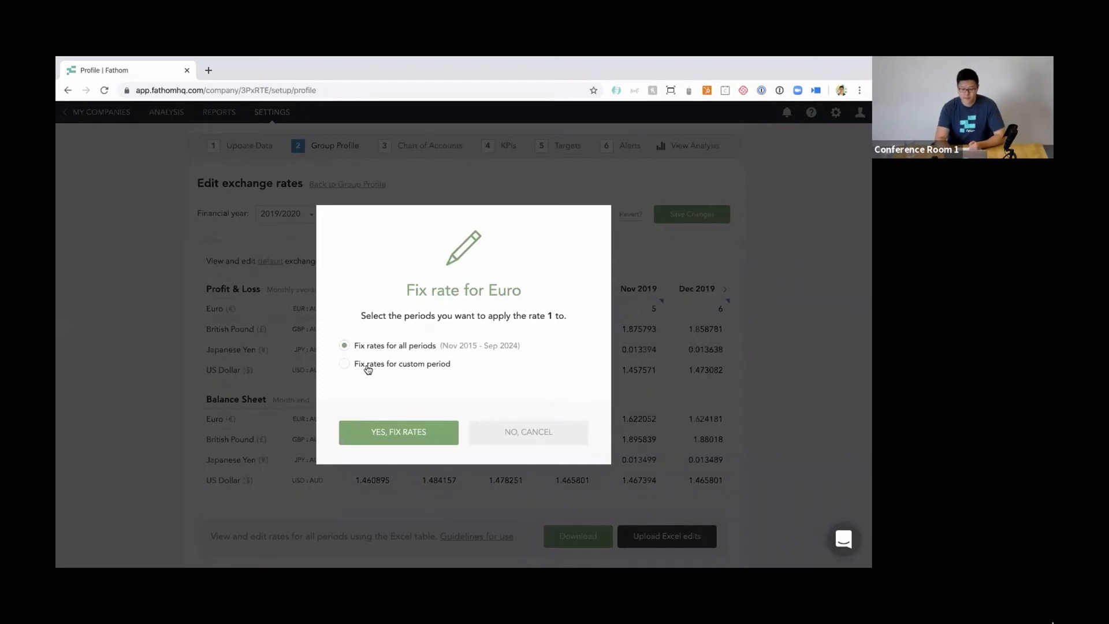
click(389, 368)
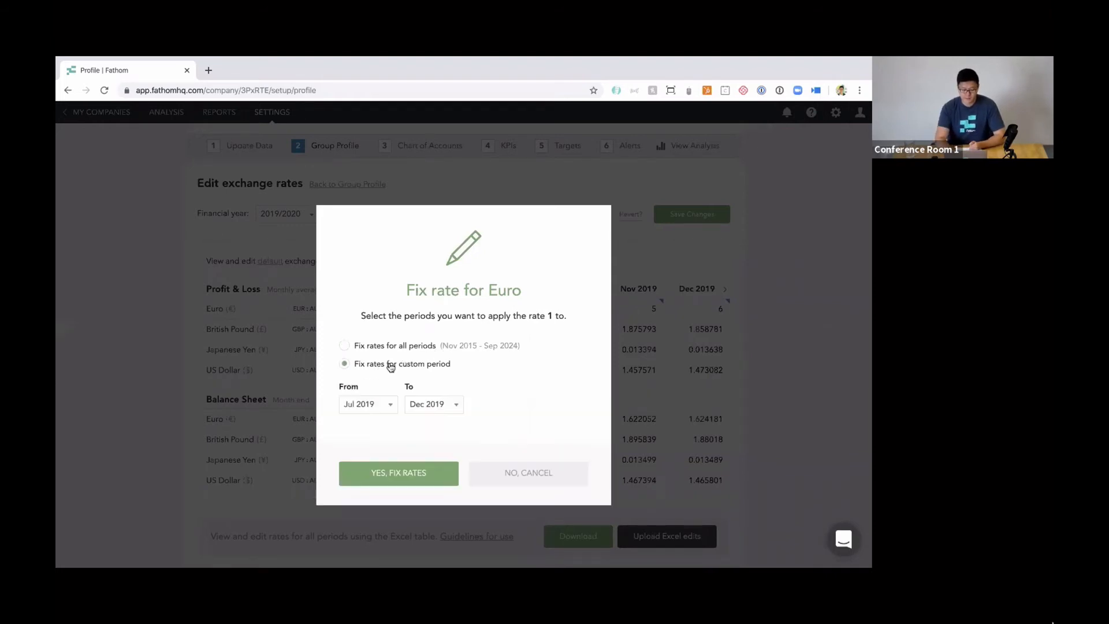
click(391, 408)
click(381, 433)
click(442, 406)
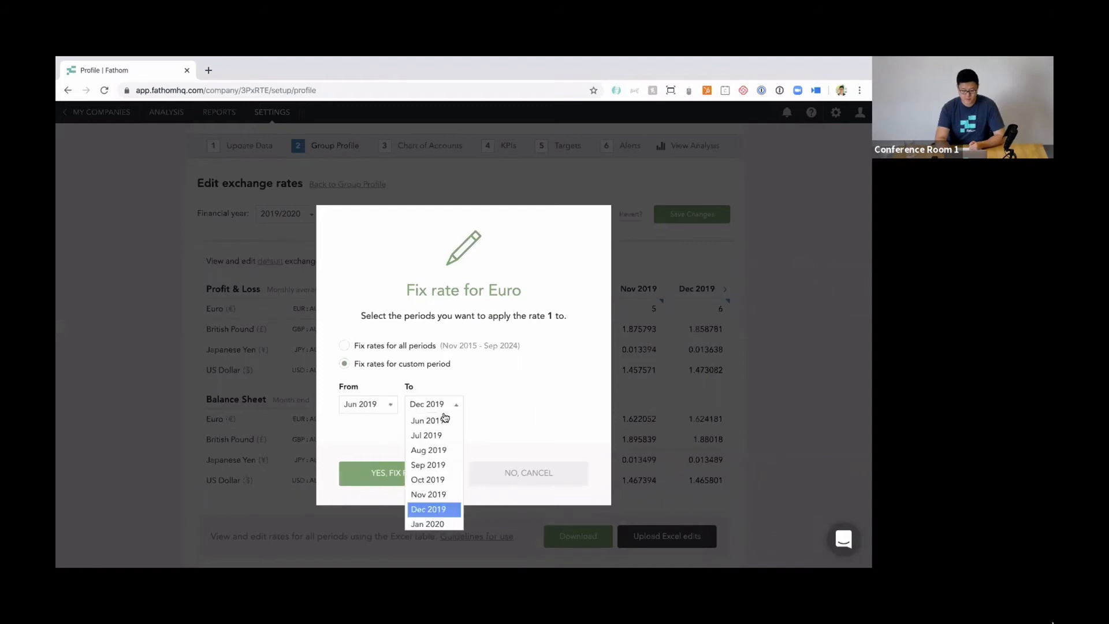
click(441, 420)
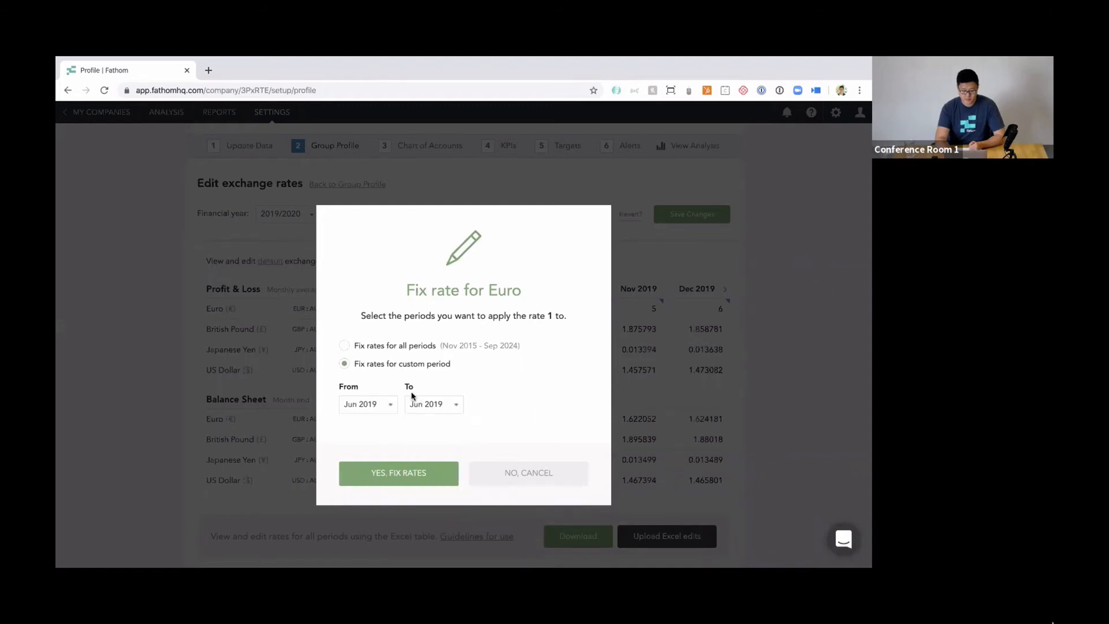
Fix the Profit & Loss Euro rate at 1 for all periods and check the following periods through January–June 2021.
click(346, 346)
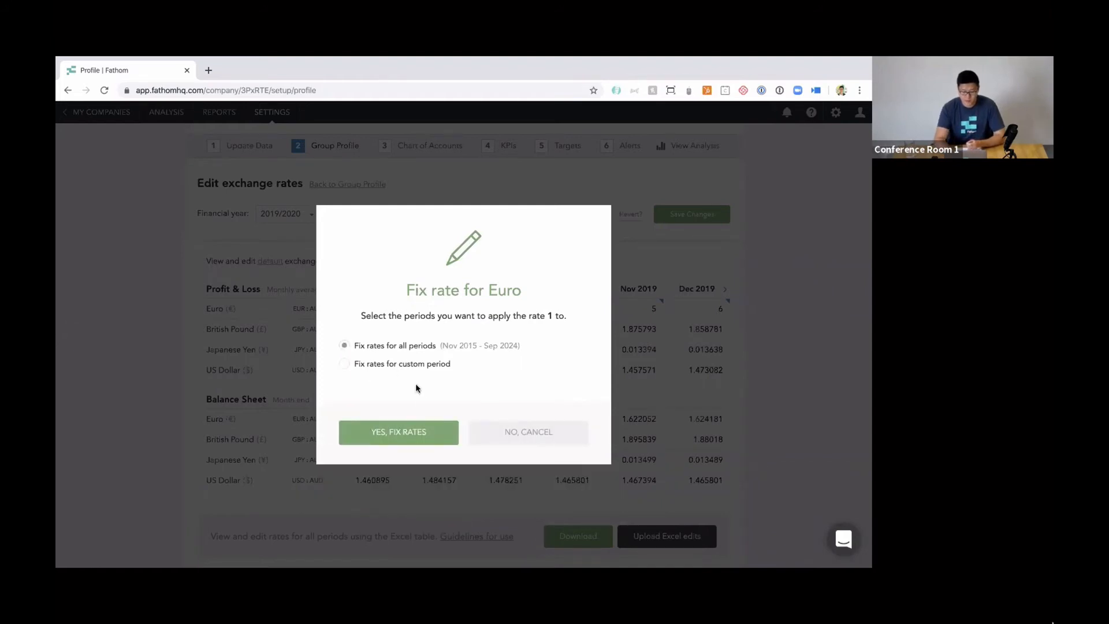
click(424, 431)
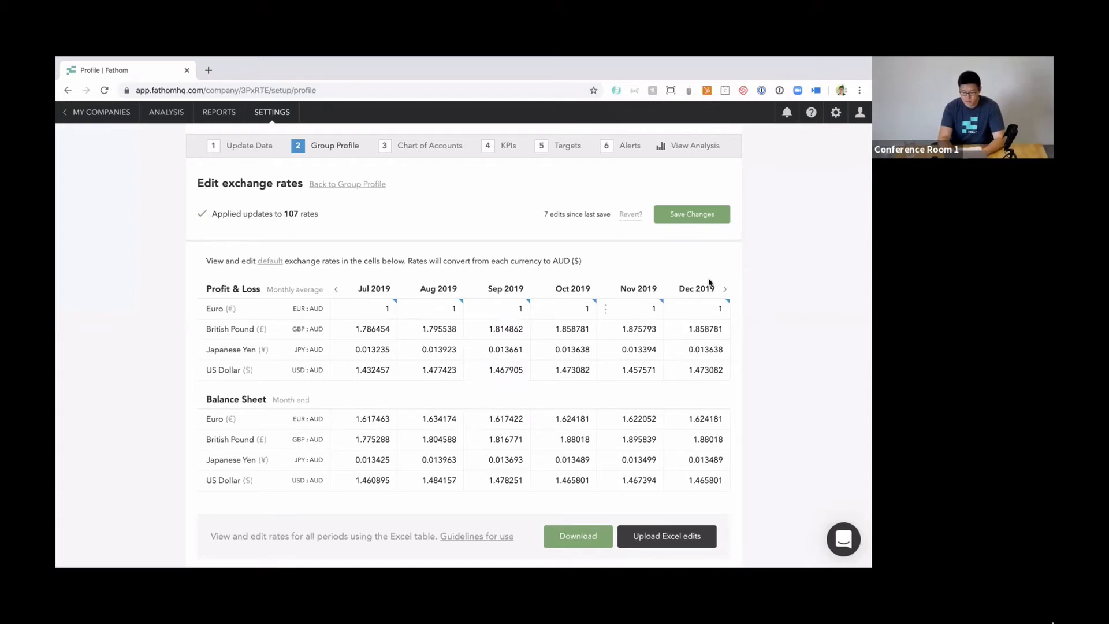
click(725, 291)
click(725, 293)
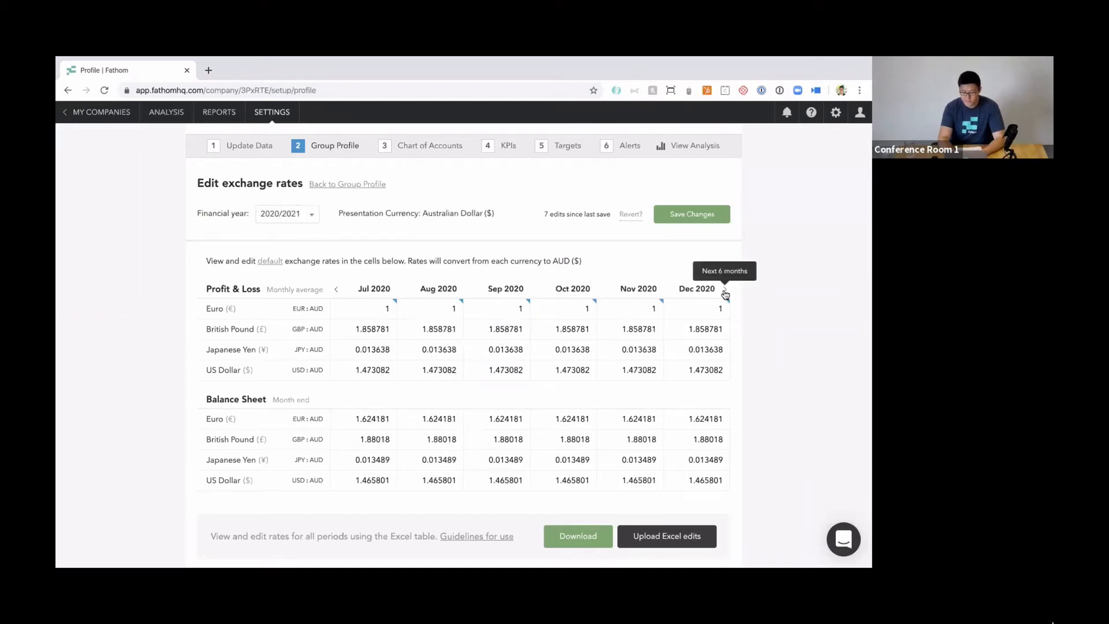
click(724, 293)
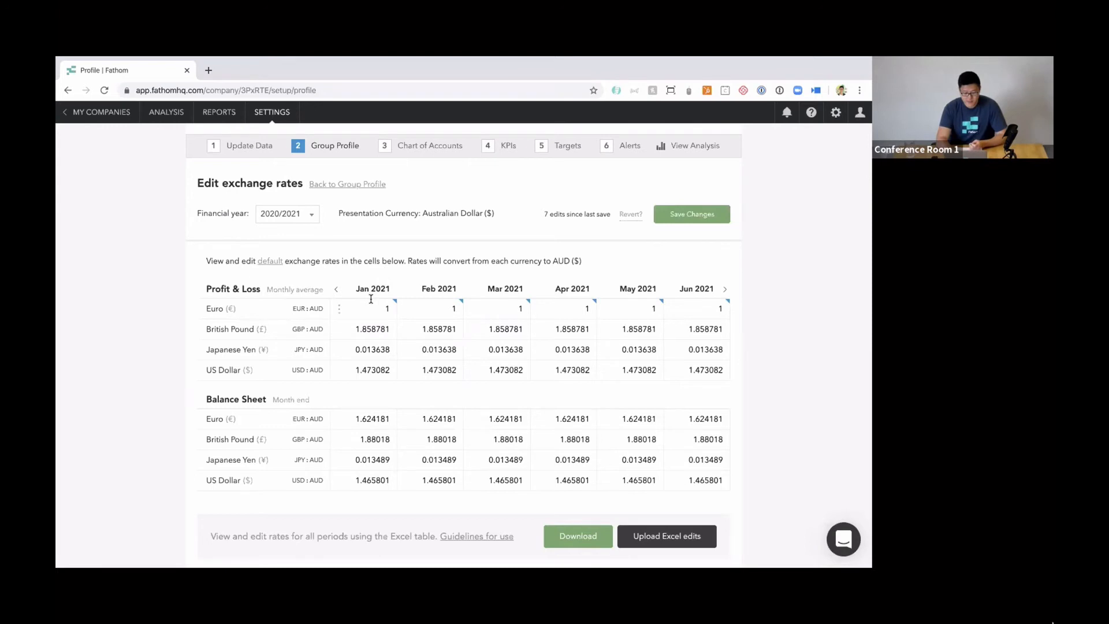
Reset the Profit & Loss Euro rates for January, February and March 2021 individually to the default rate.
click(339, 311)
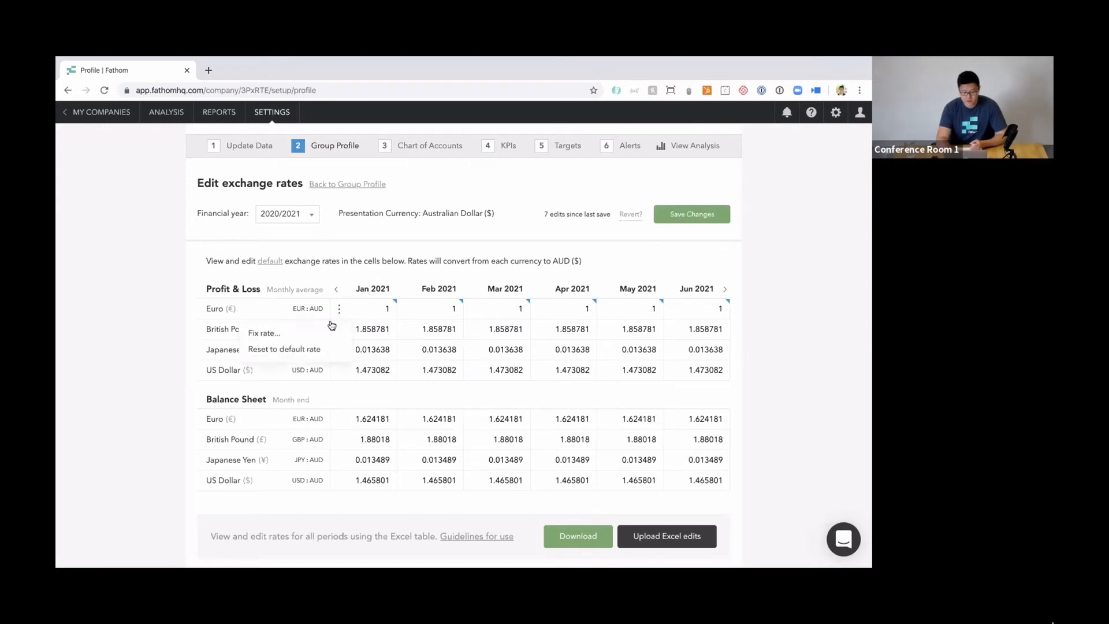
click(311, 350)
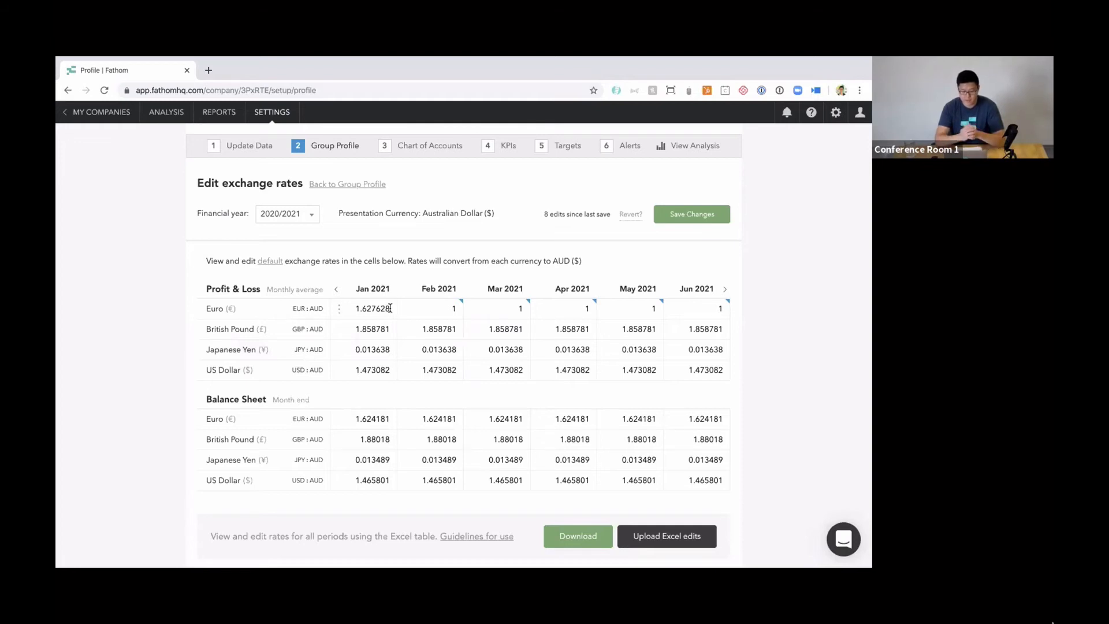
click(407, 310)
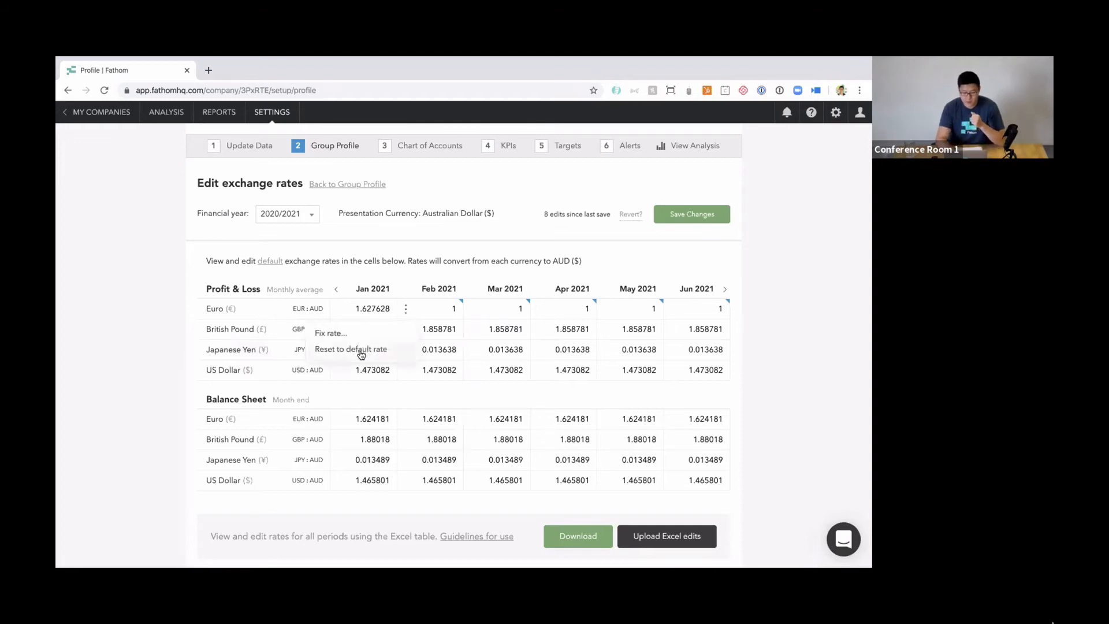
click(363, 349)
click(472, 310)
click(448, 350)
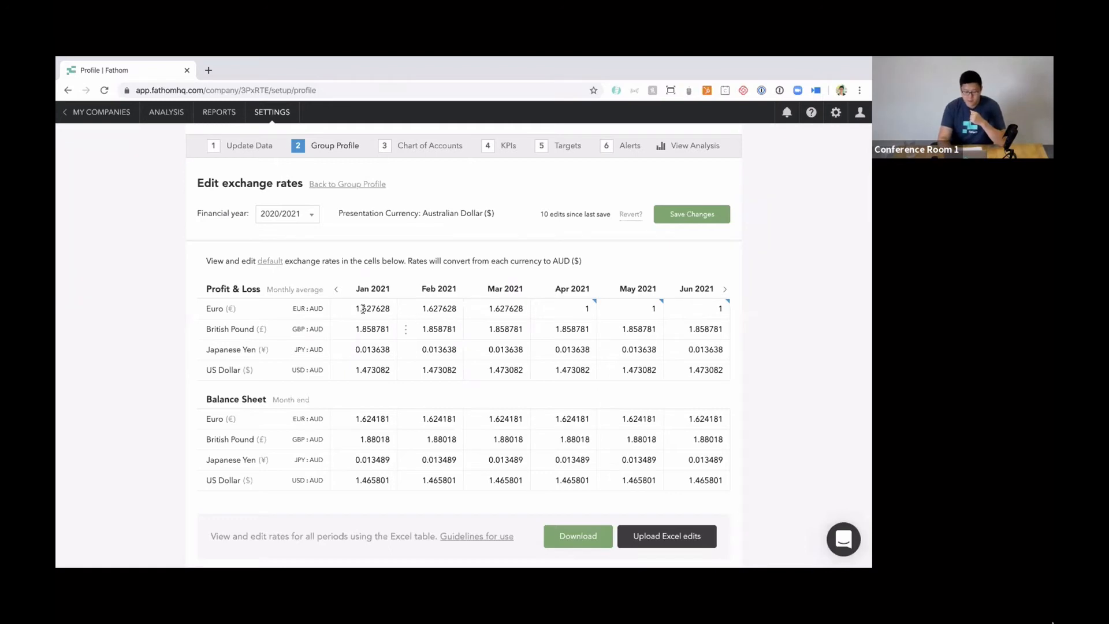
Reset the whole Profit & Loss Euro row to default rates for all periods.
mouse_move(235, 312)
click(315, 311)
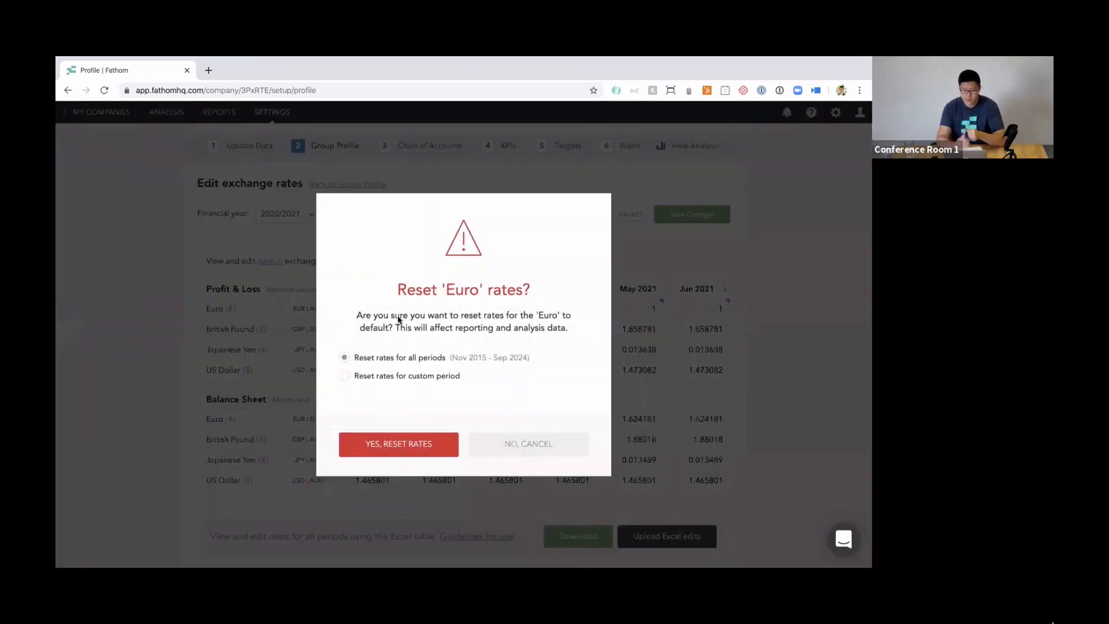
click(363, 375)
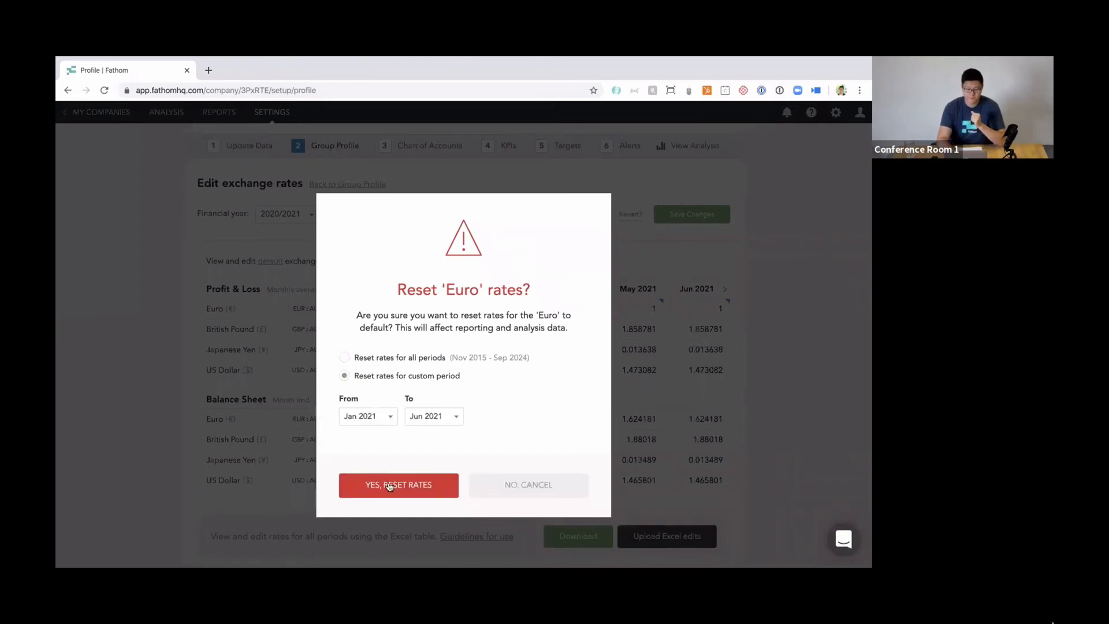
click(345, 358)
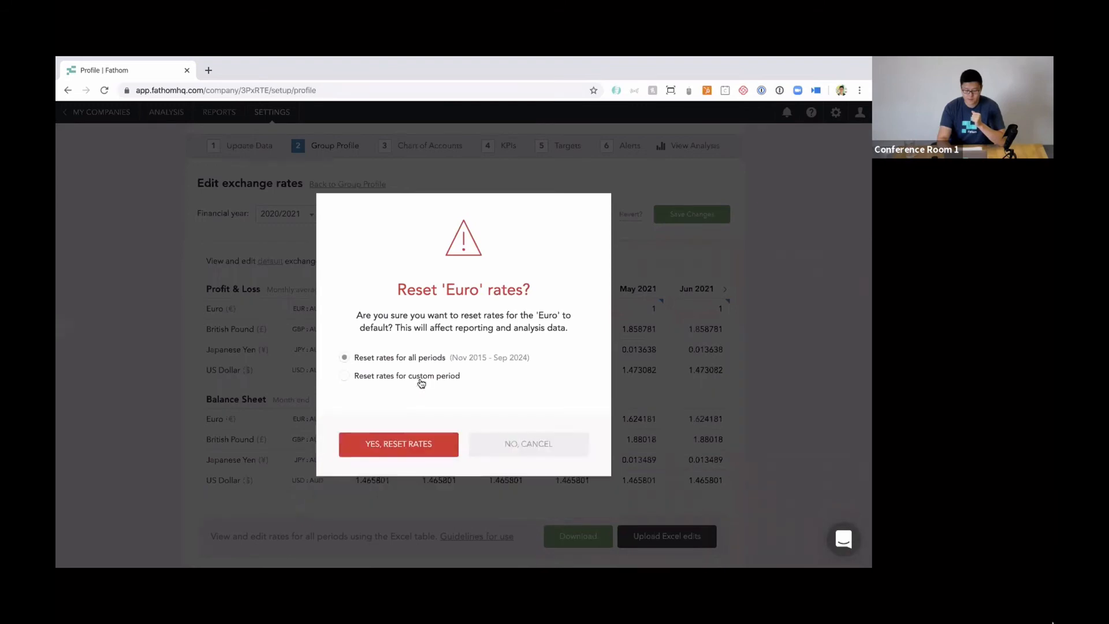
click(408, 446)
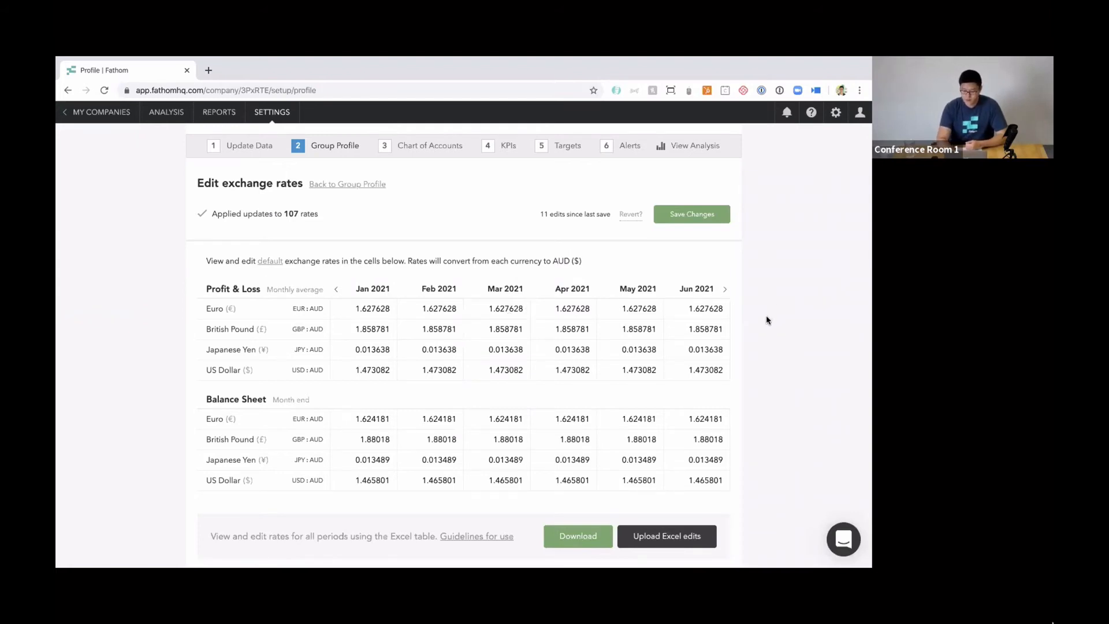
Read the guidelines for editing exchange rates with the Excel table and close them.
scroll(766, 316, down, 1)
key(F1)
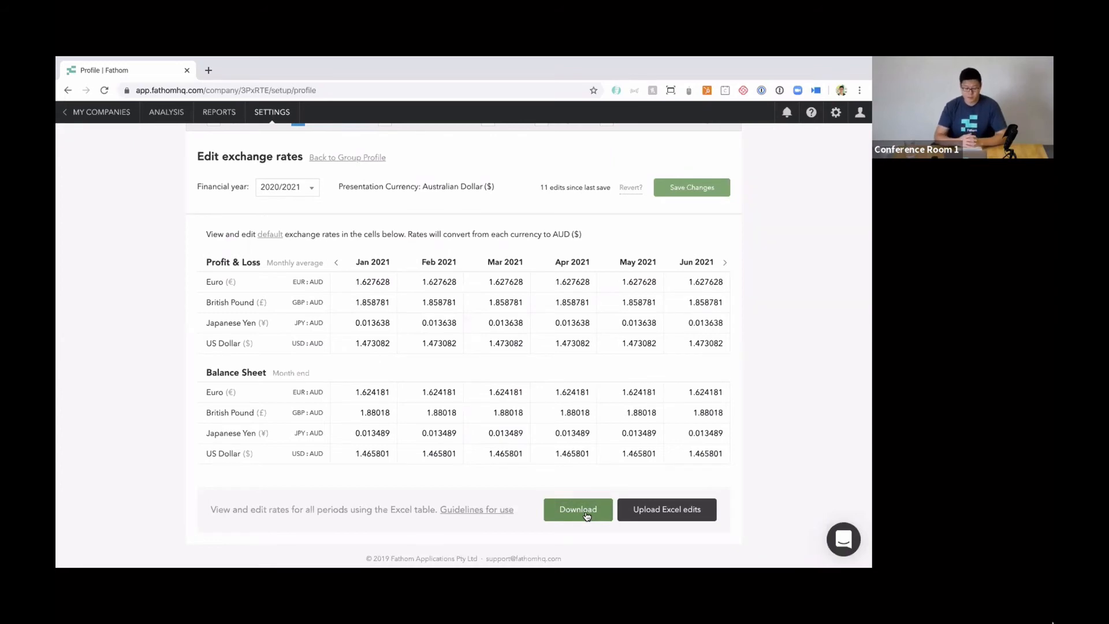
click(491, 510)
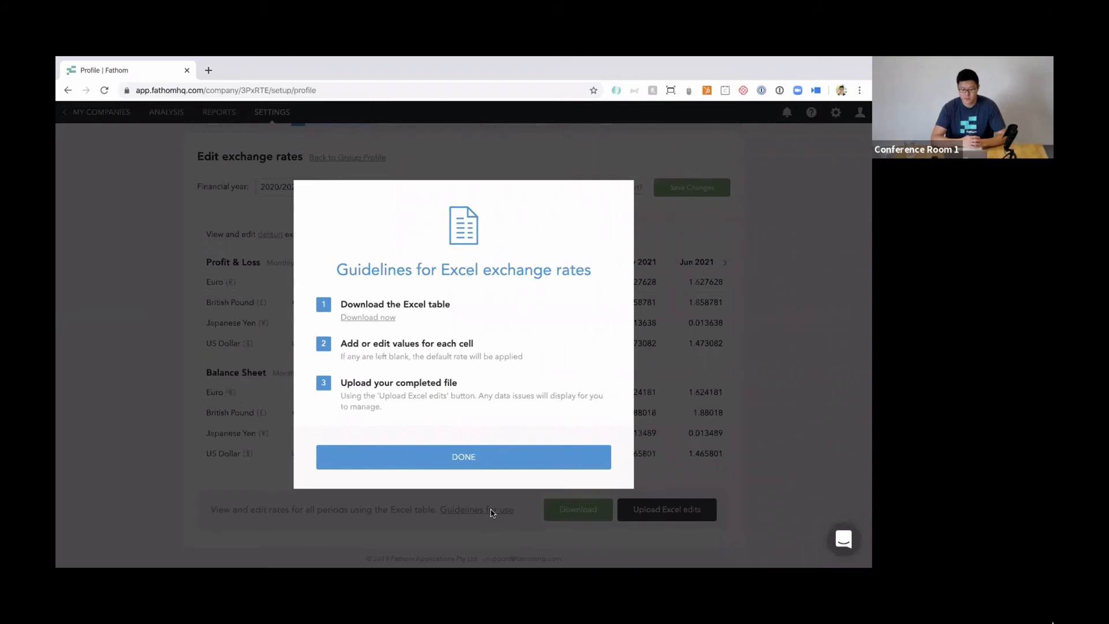
click(527, 457)
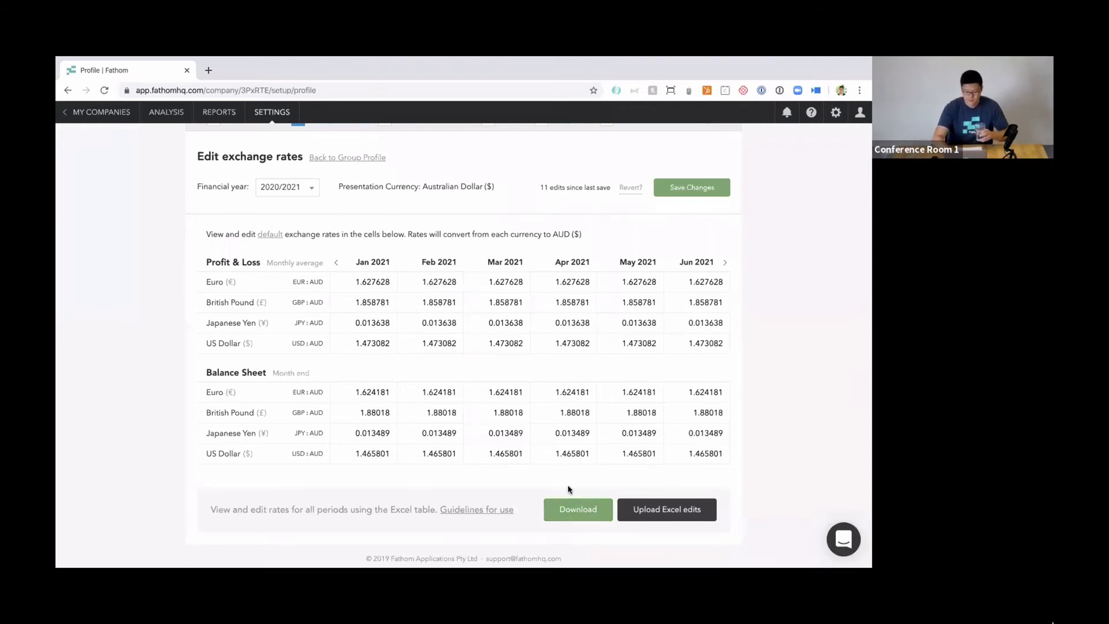
Switch to the Excel workbook "MC Consol FX Rates - 20 Nov 19 copy" and locate its November 2019 rates column.
key(ctrl+Right)
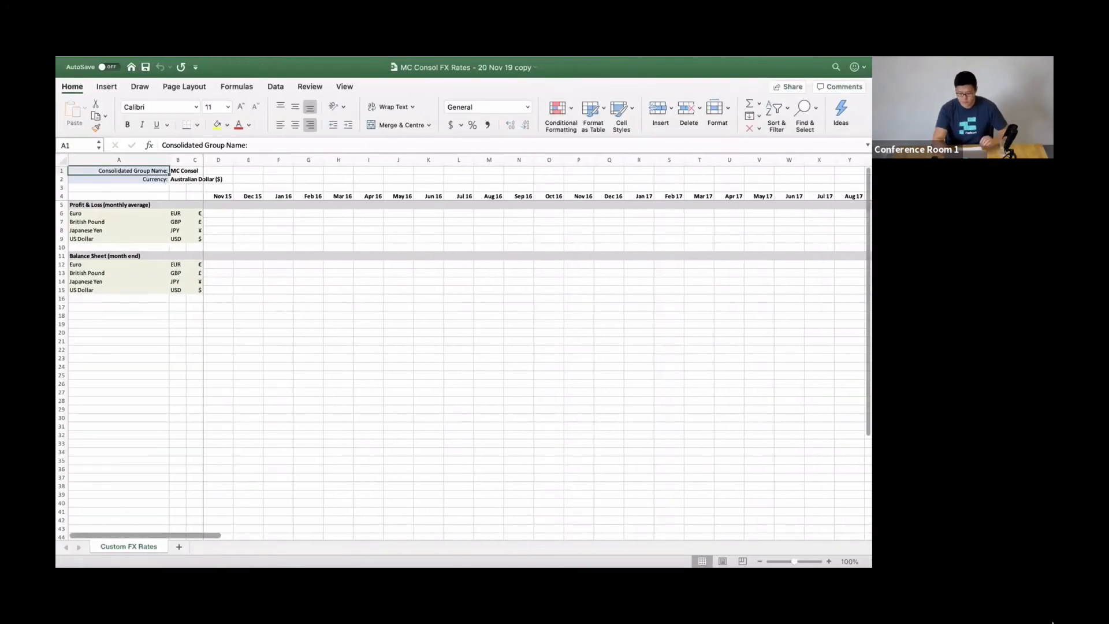
scroll(463, 347, up, 8)
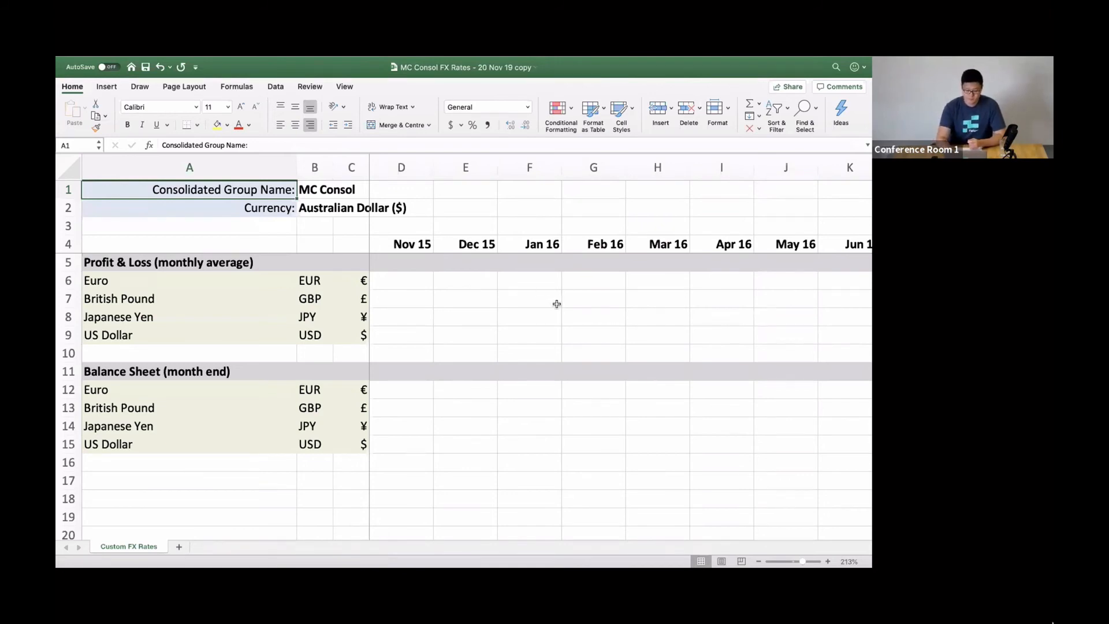
scroll(556, 304, right, 5)
scroll(556, 304, right, 18)
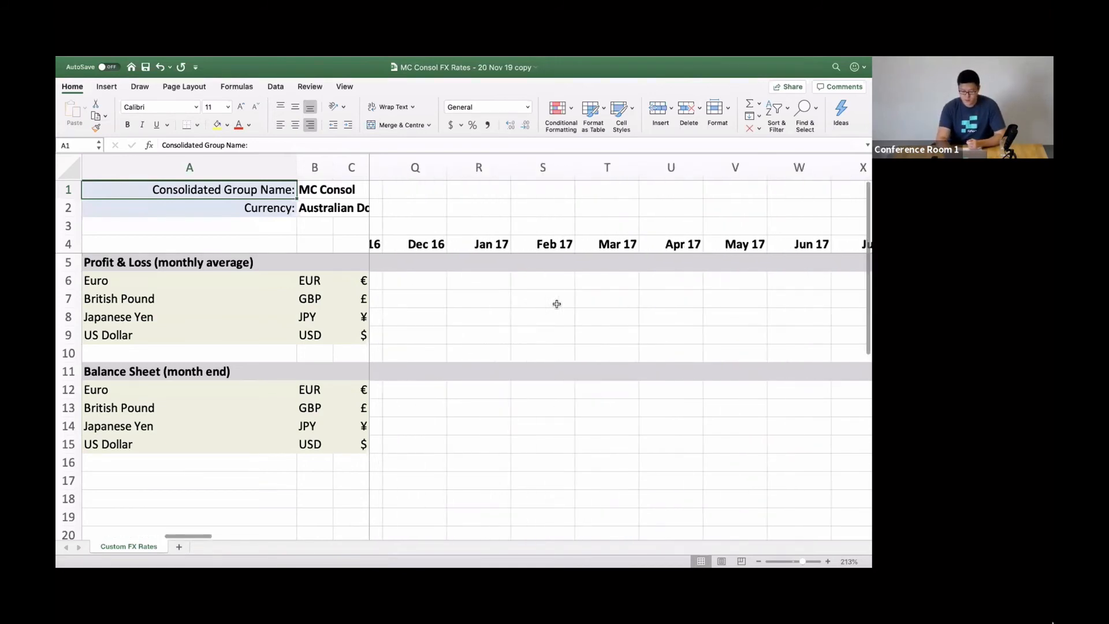
scroll(556, 303, right, 15)
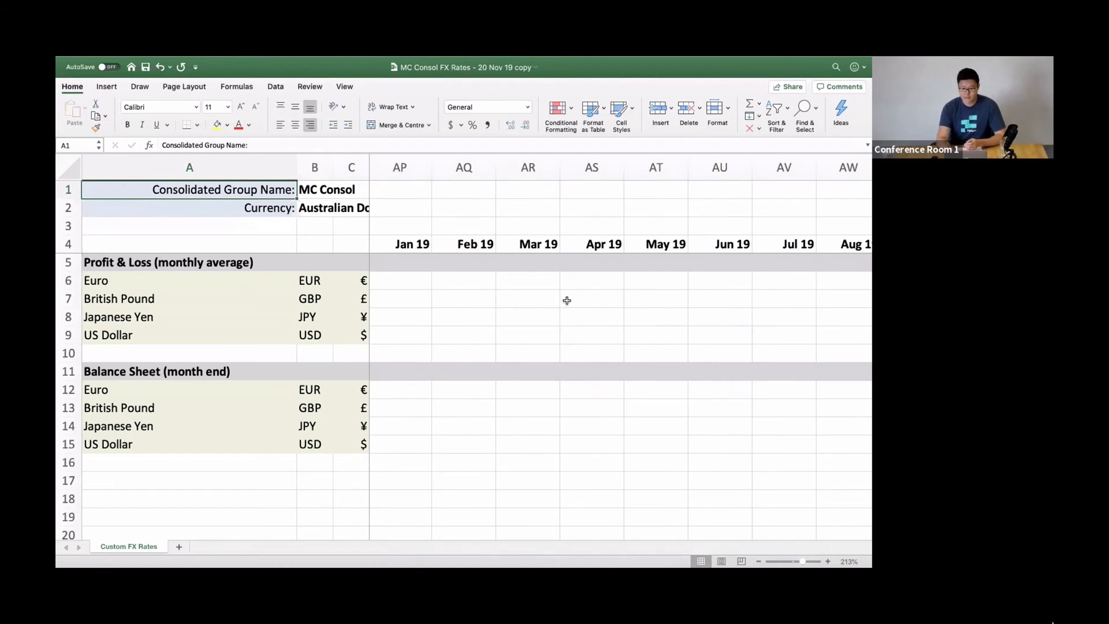
scroll(569, 300, right, 2)
scroll(570, 300, right, 2)
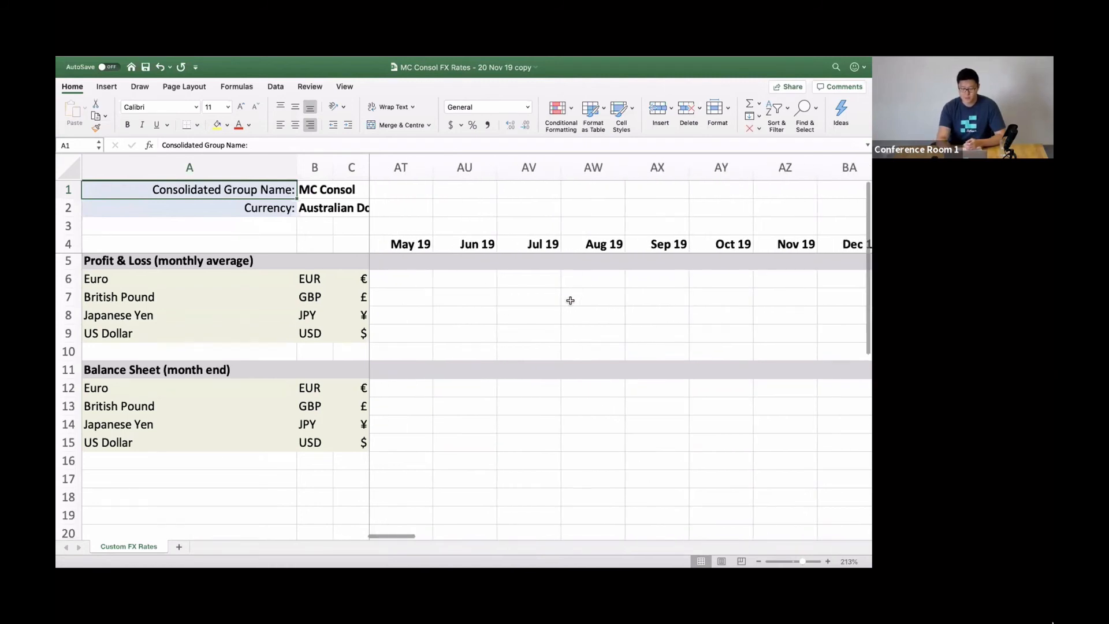
scroll(570, 300, right, 2)
scroll(570, 300, right, 1)
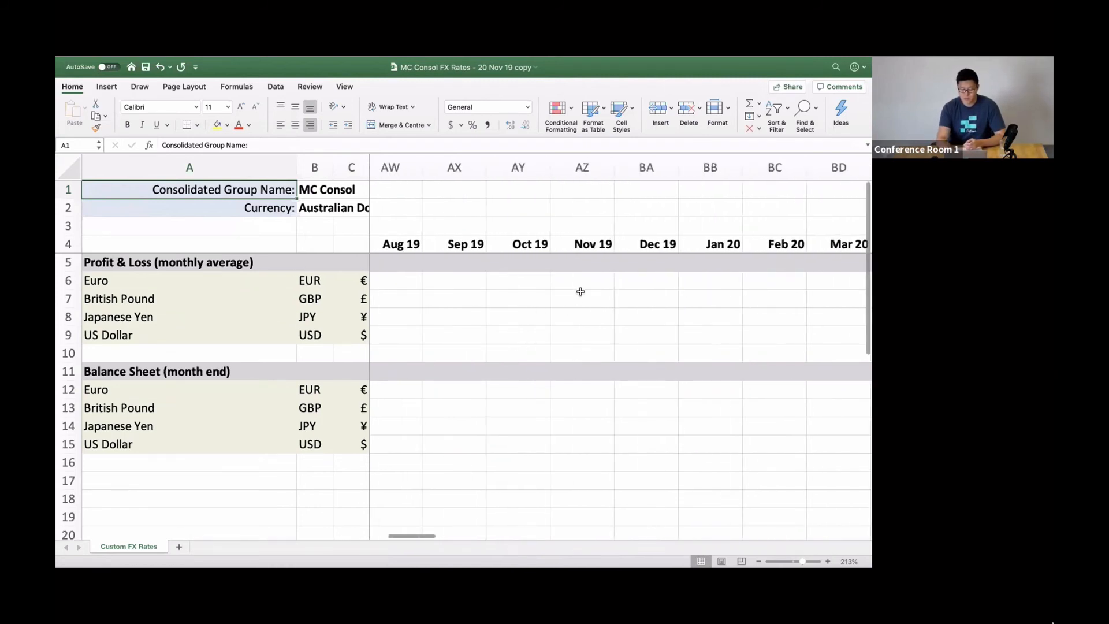
Enter Nov 19 Profit & Loss rates of 1 for Euro, 2 for British Pound, 3 for Japanese Yen and 4 for US Dollar.
click(585, 280)
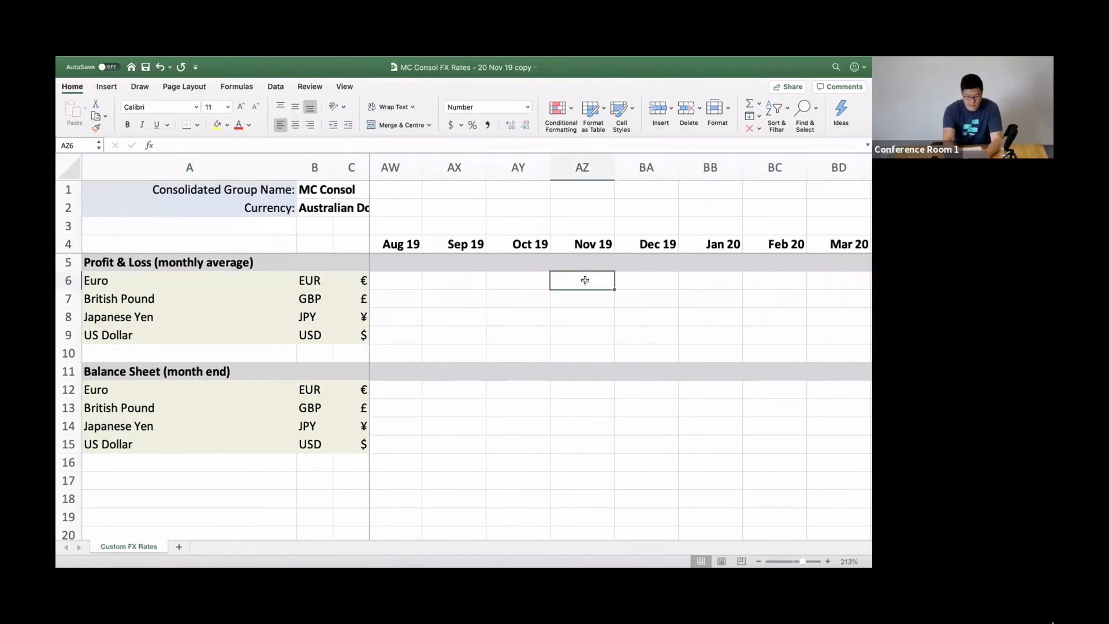
text(1)
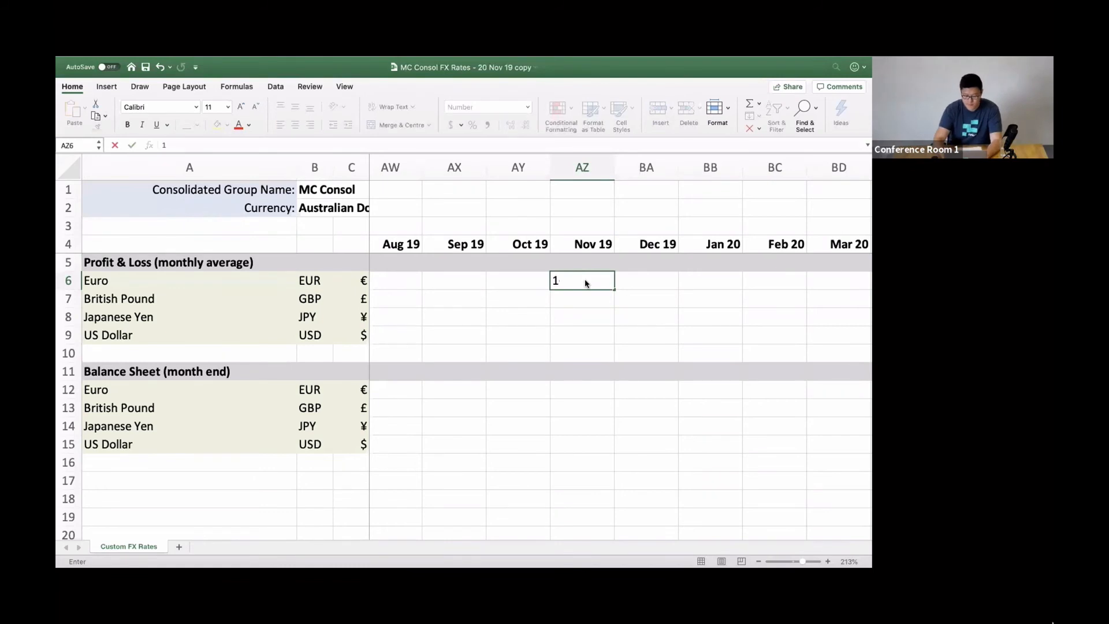
key(Return)
text(2)
key(Return)
text(3)
key(Return)
text(4)
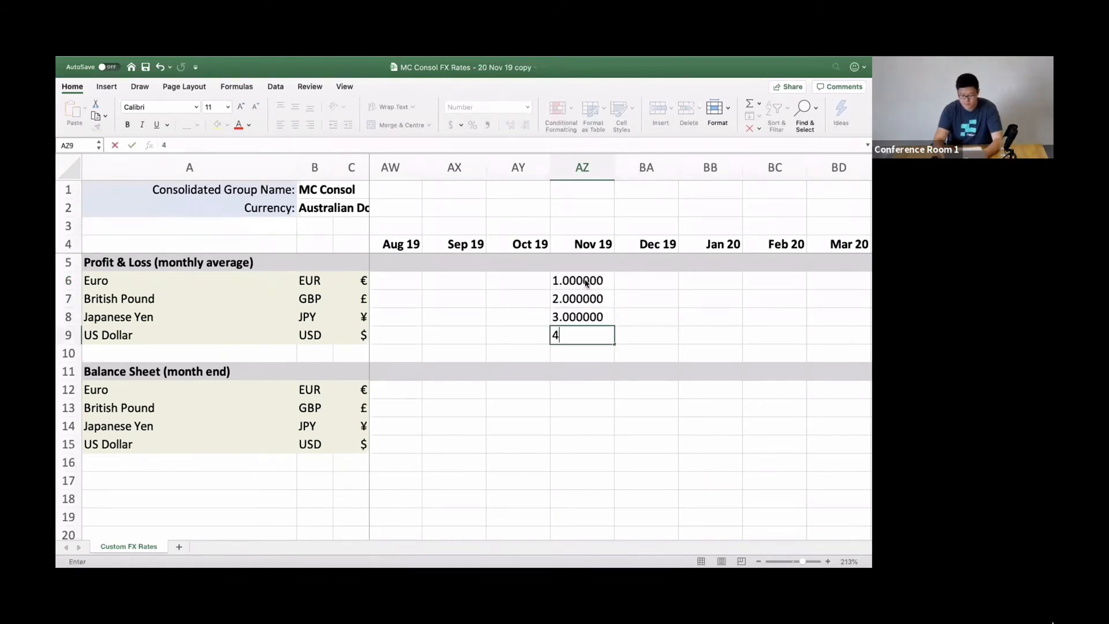
key(Return)
key(Return)
key(Return)
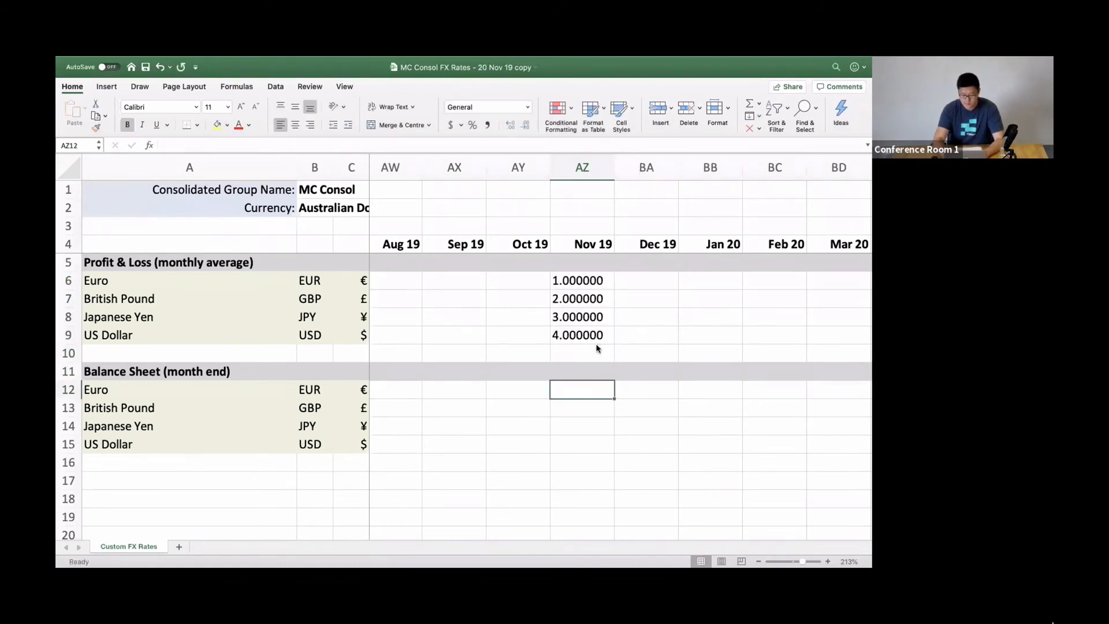
Enter Nov 19 Balance Sheet values 1 for Euro, "one" for British Pound, "!!" for Japanese Yen and 2 for US Dollar, and save the workbook.
text(1)
key(Return)
text(one)
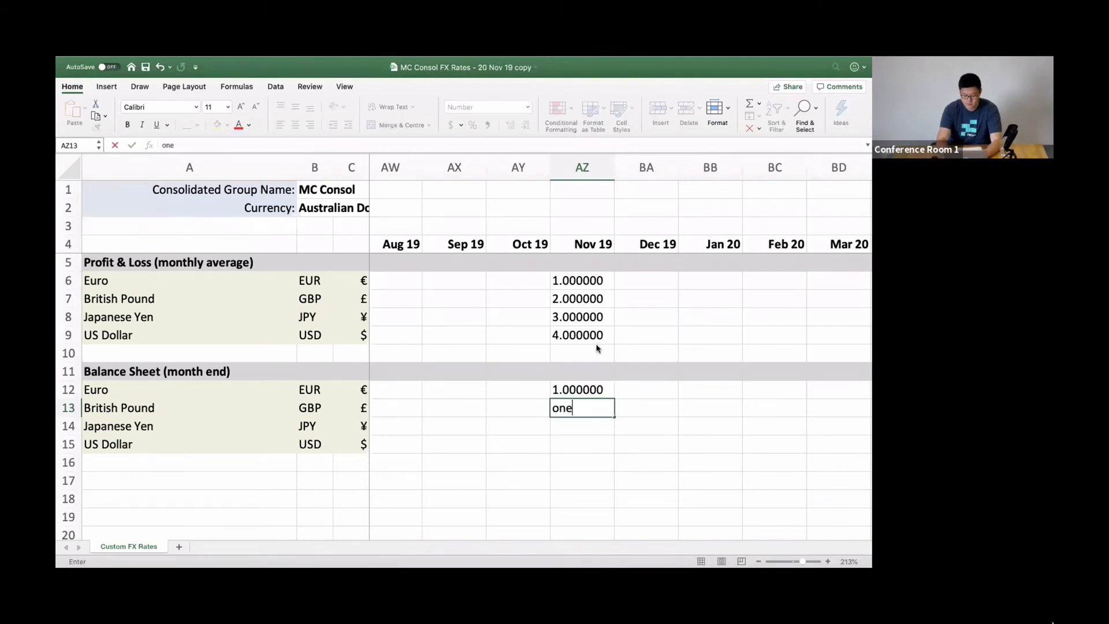
key(Return)
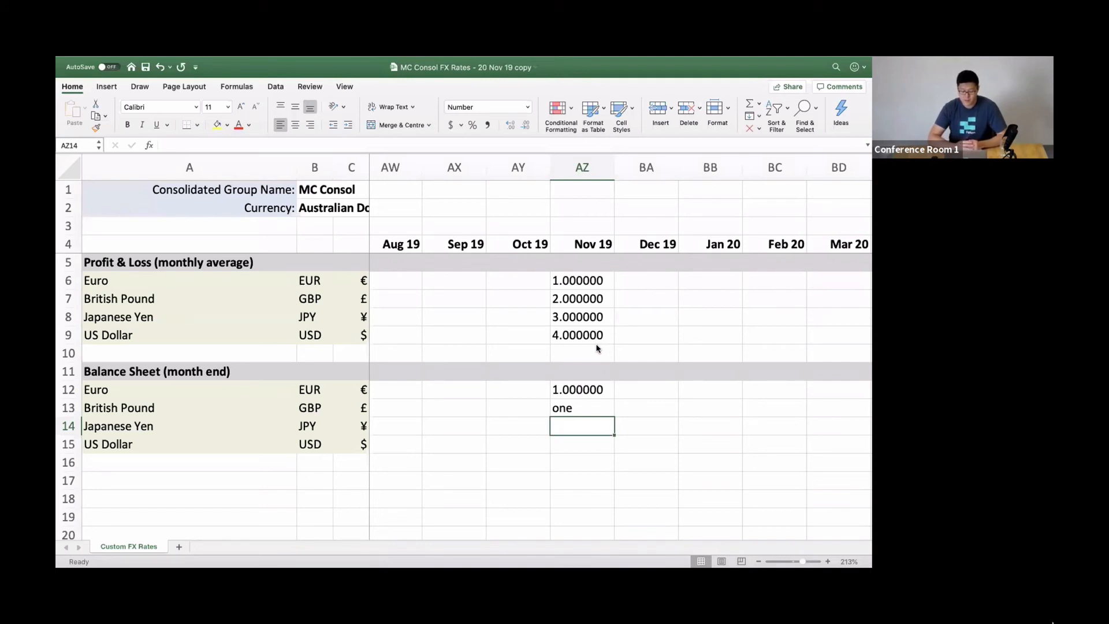
text(!!)
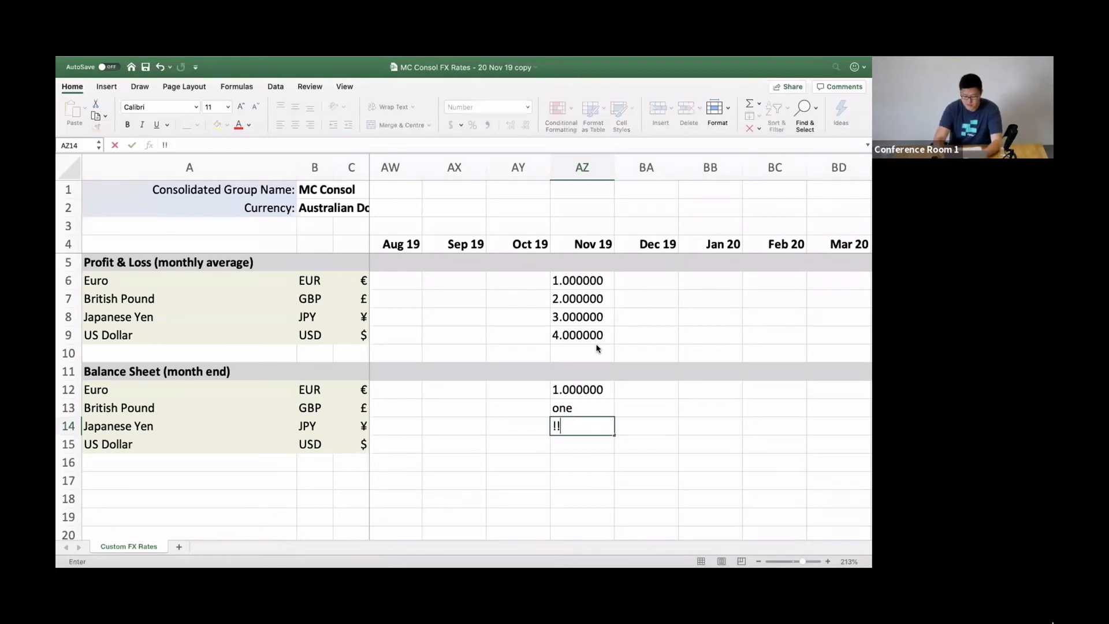
key(Return)
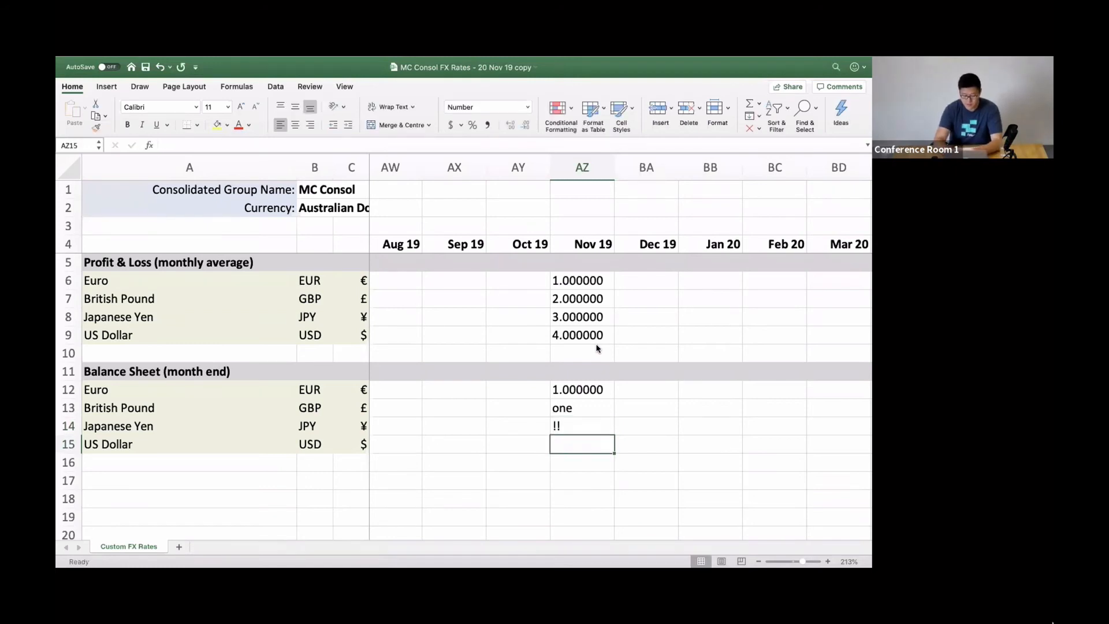
text(2)
click(722, 439)
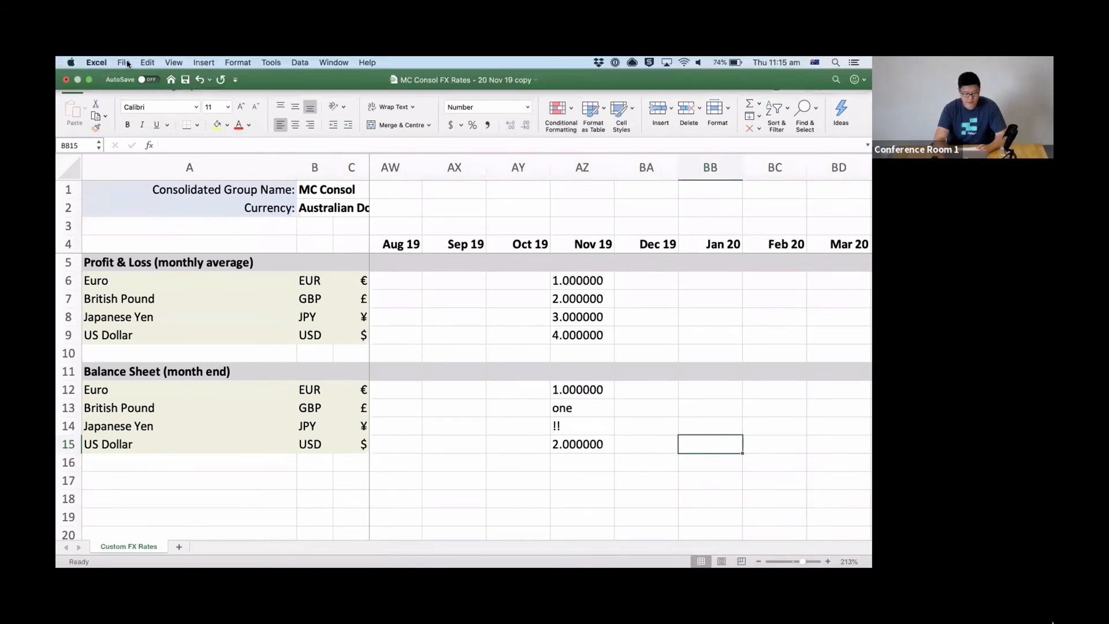
click(124, 62)
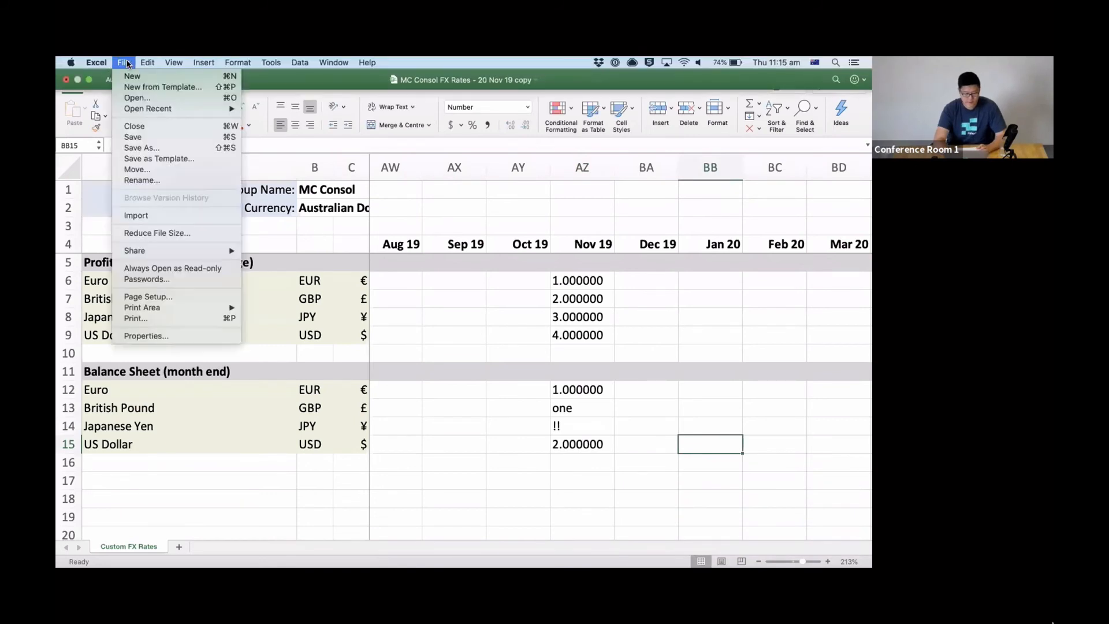
click(147, 139)
Switch to Fathom and upload the edited MC Consol Excel rates file, checking the flagged empty and invalid cells before continuing with the upload.
key(ctrl+Left)
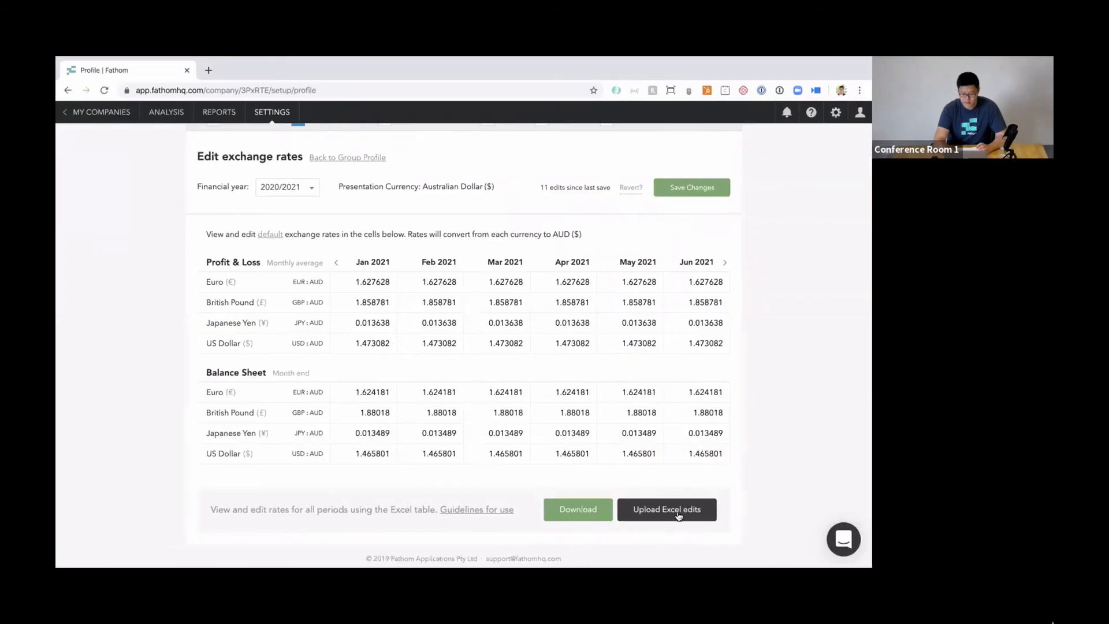
click(687, 512)
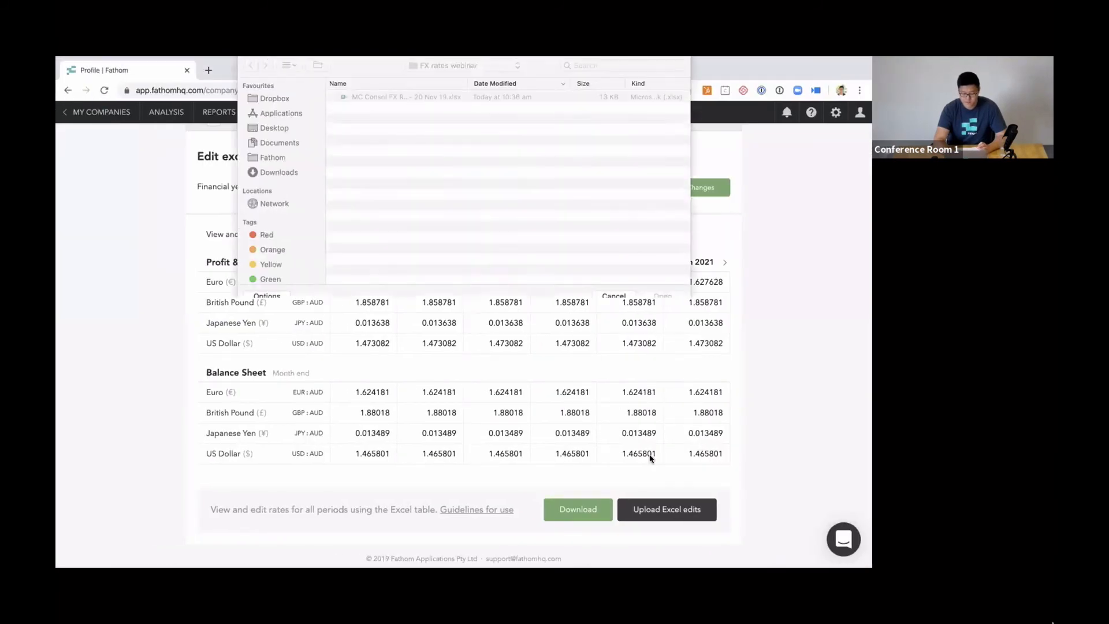
double_click(436, 100)
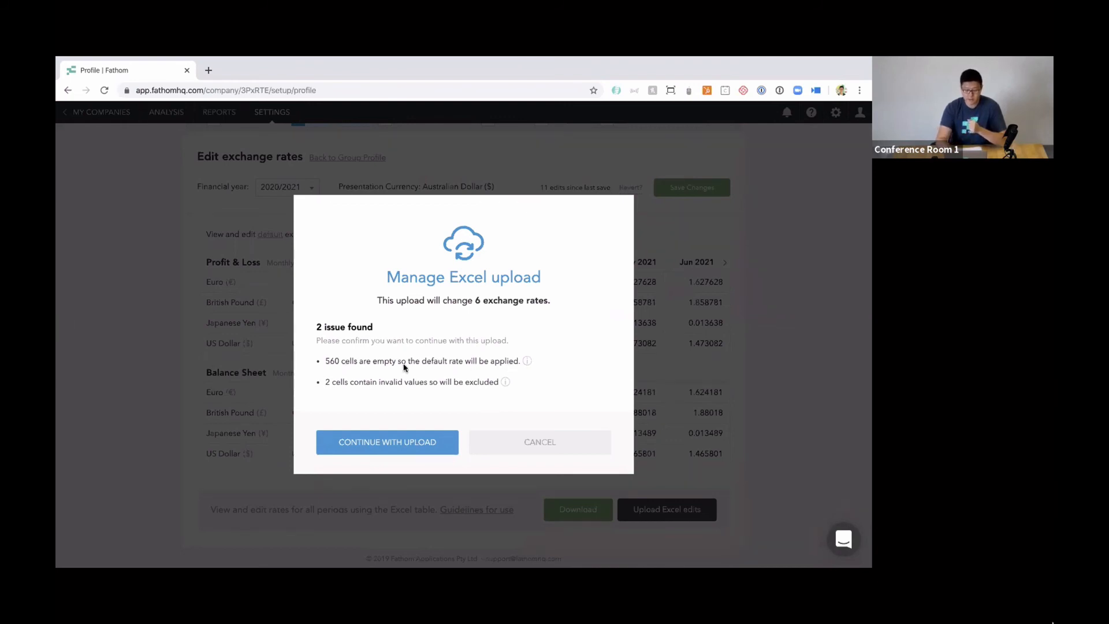
mouse_move(528, 364)
mouse_move(505, 383)
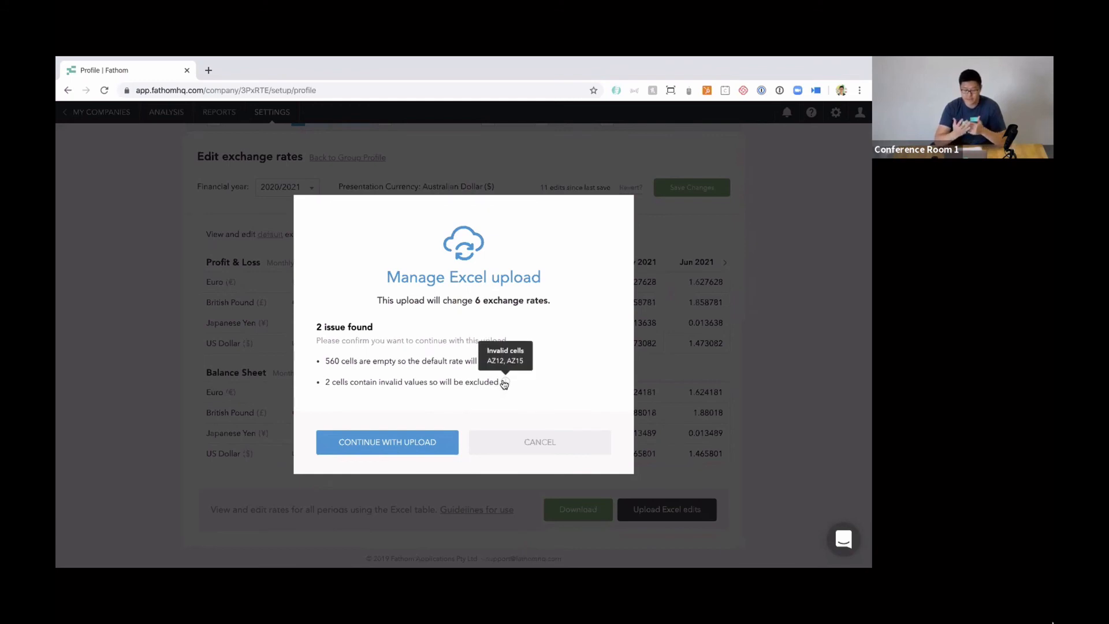
click(409, 443)
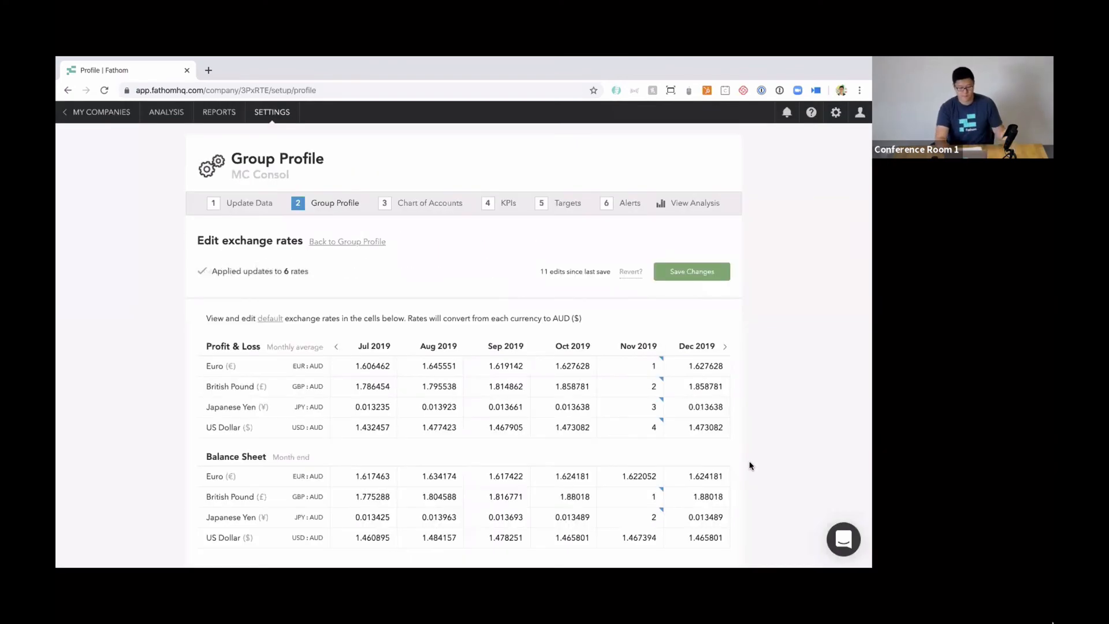
scroll(755, 453, down, 2)
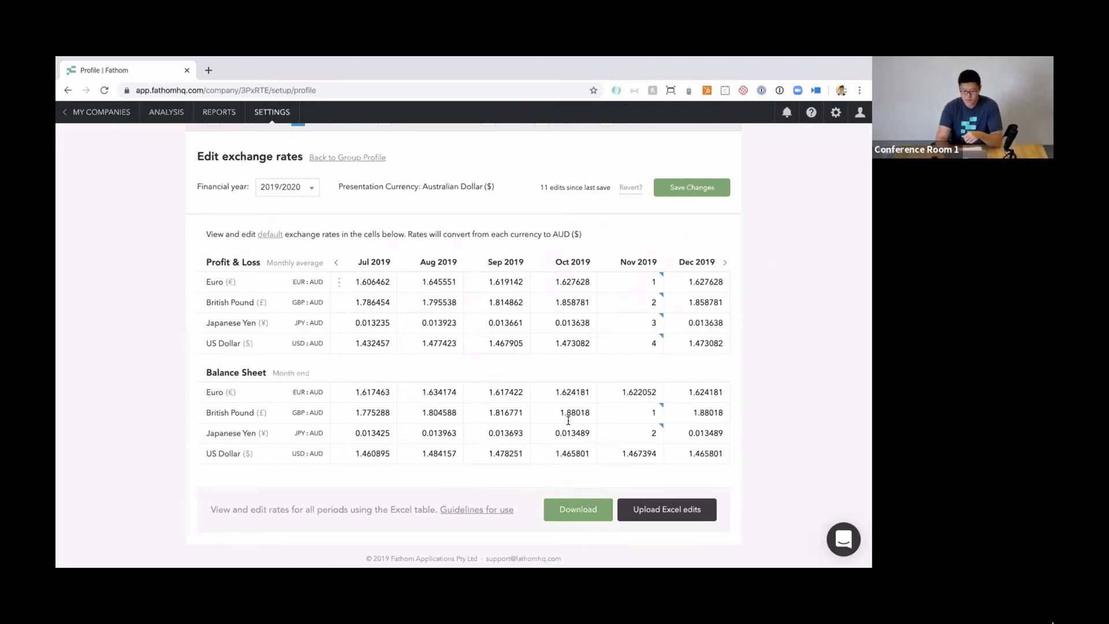
key(ctrl+Left)
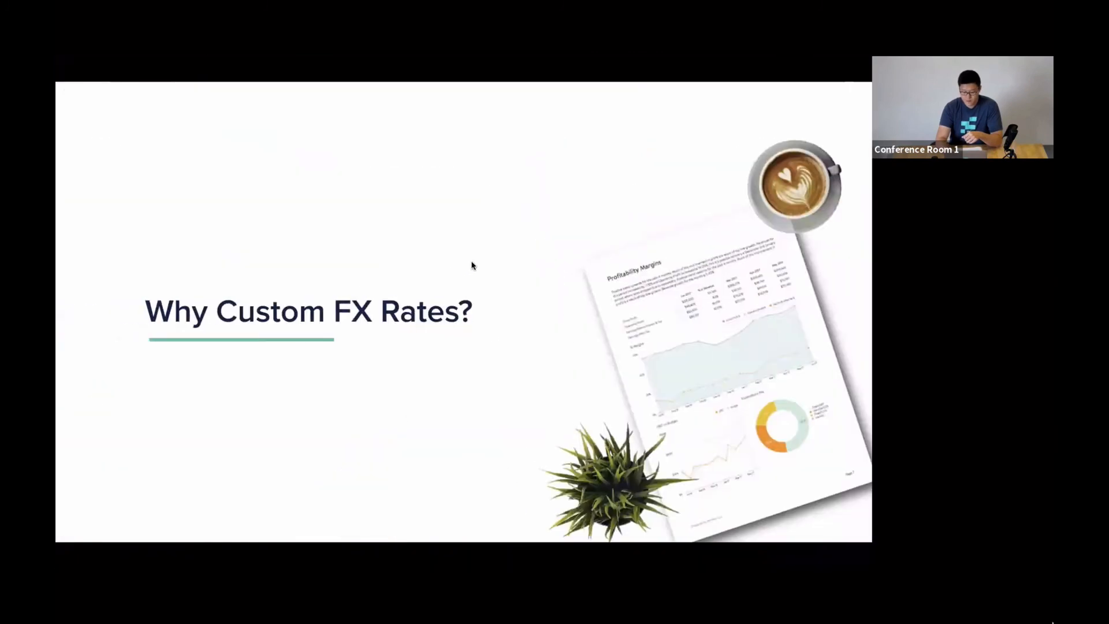
key(Right)
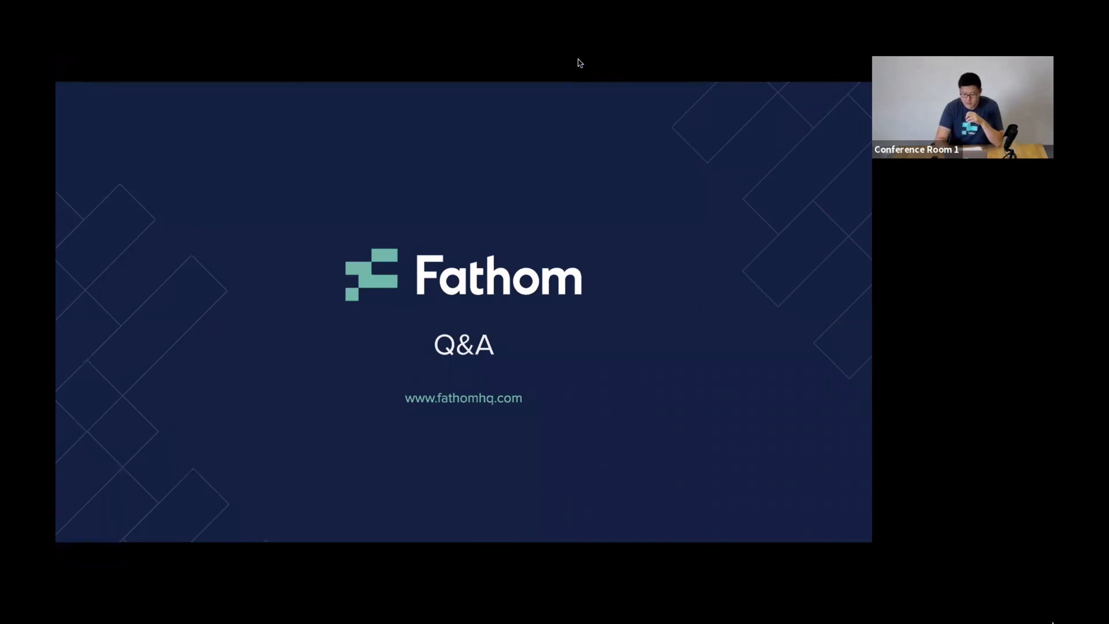
mouse_move(566, 61)
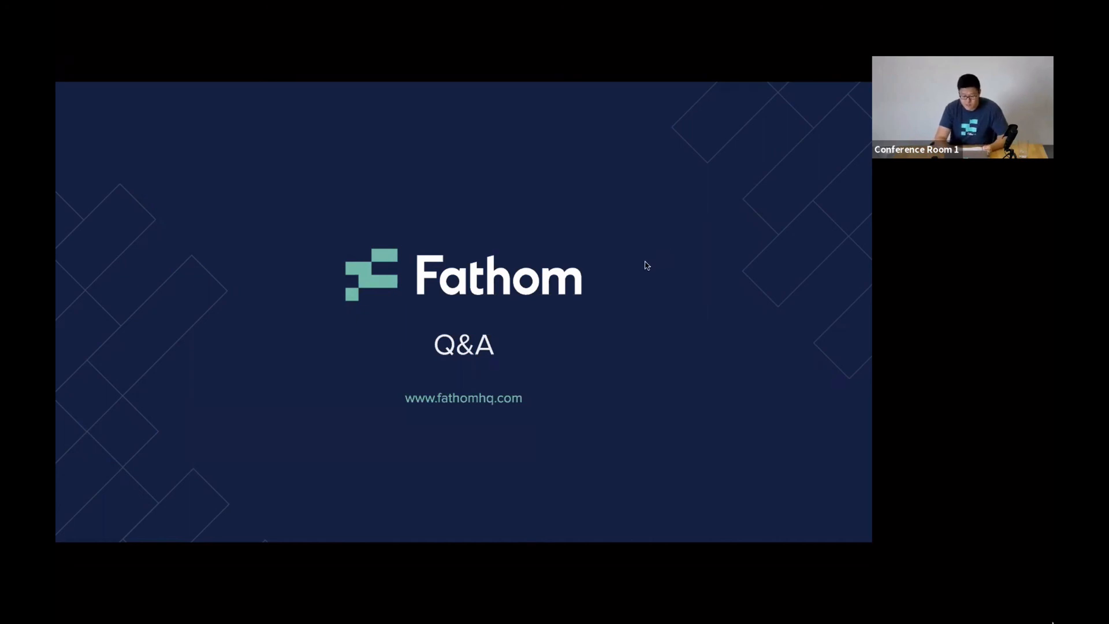
key(ctrl+Right)
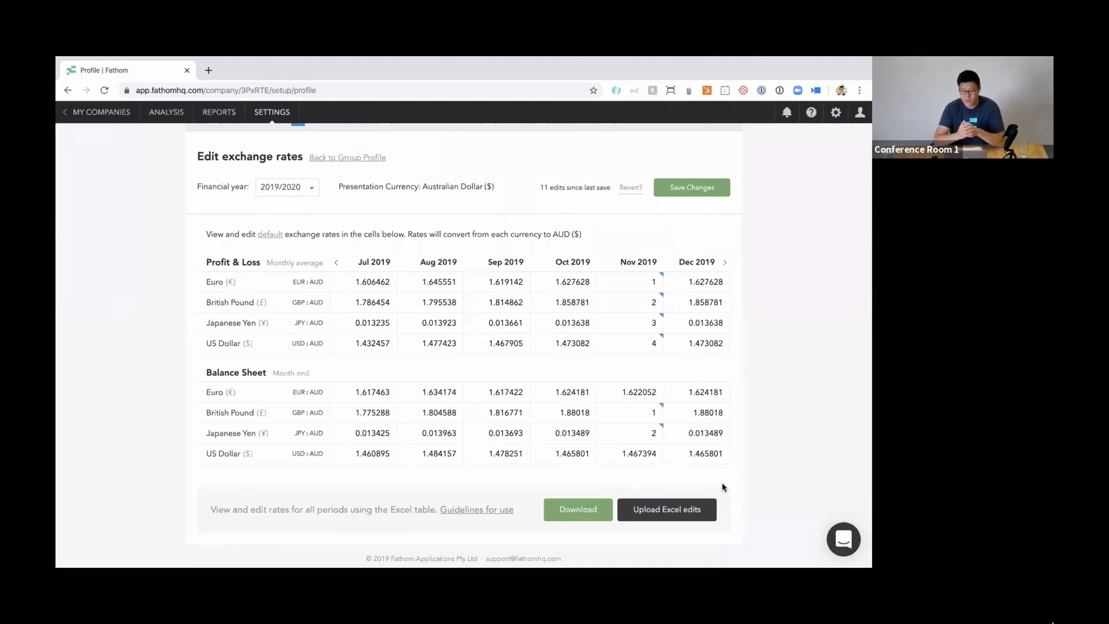
mouse_move(664, 429)
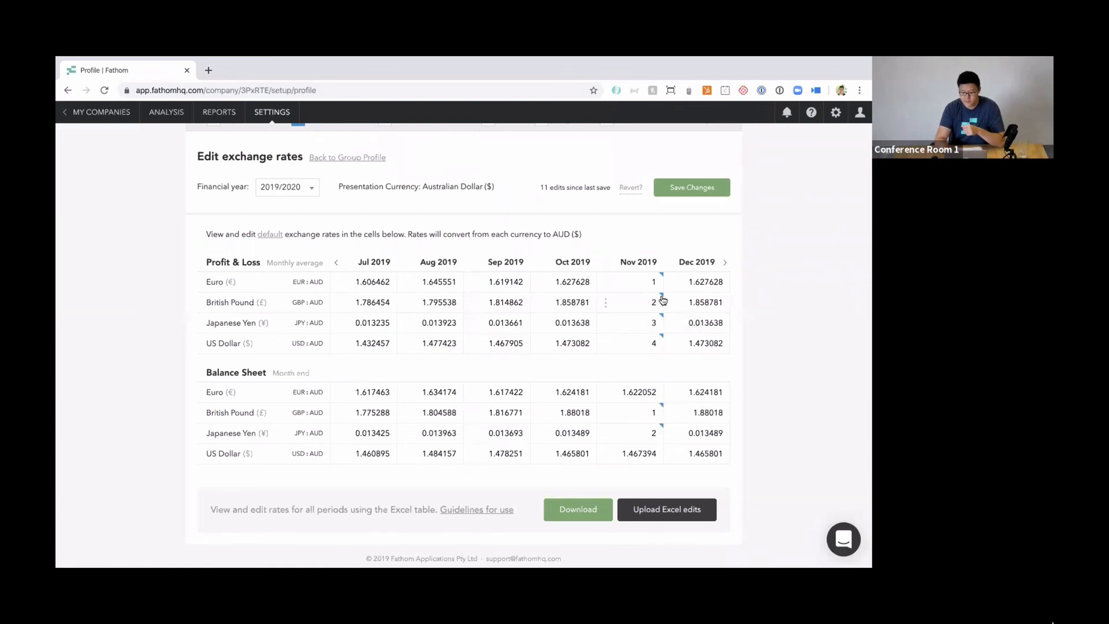
mouse_move(662, 293)
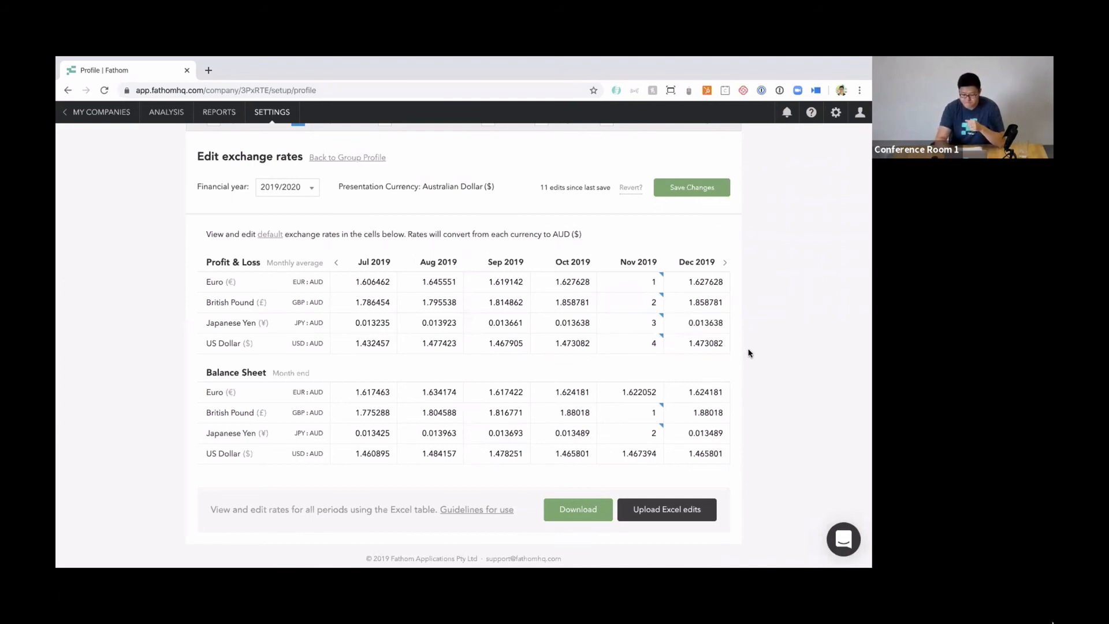
key(ctrl+Left)
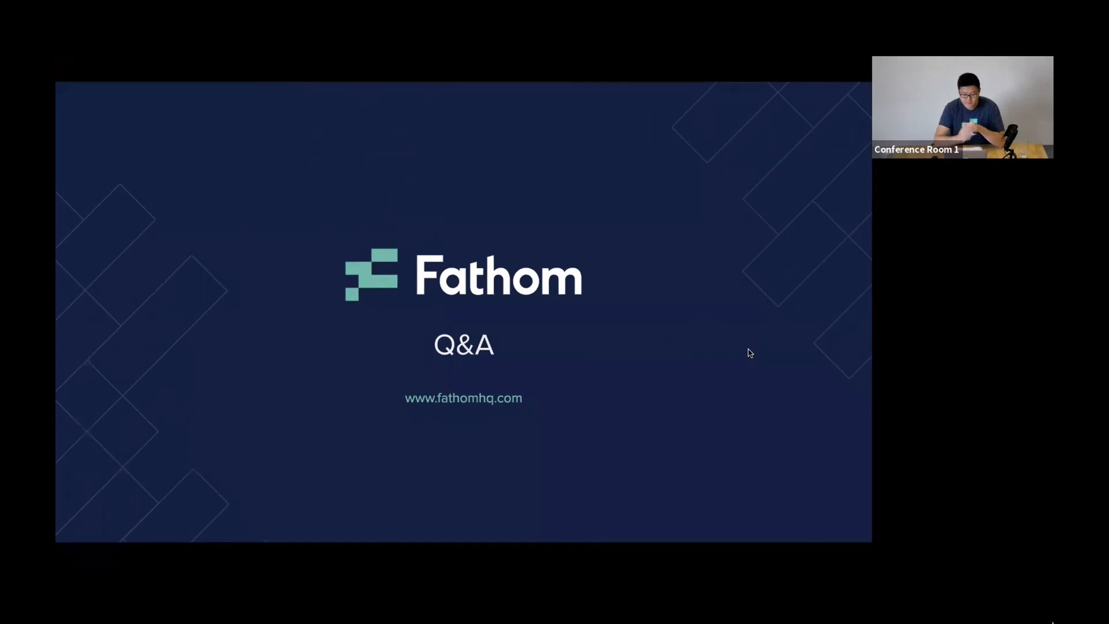